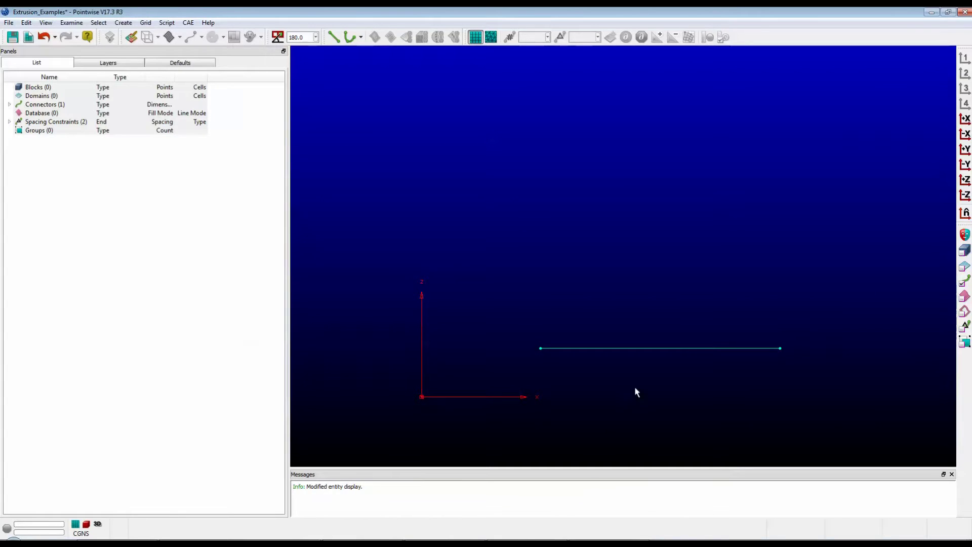
- Turn on the display of grid points along the horizontal connector
{"action": "left_click", "coordinate": [648, 351]}
{"action": "left_click", "coordinate": [648, 352]}
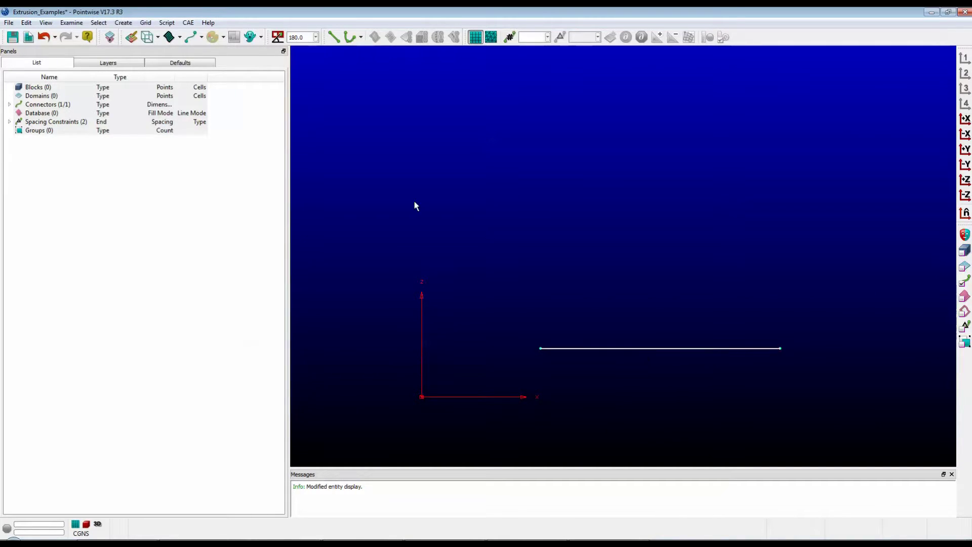
{"action": "left_click", "coordinate": [201, 38]}
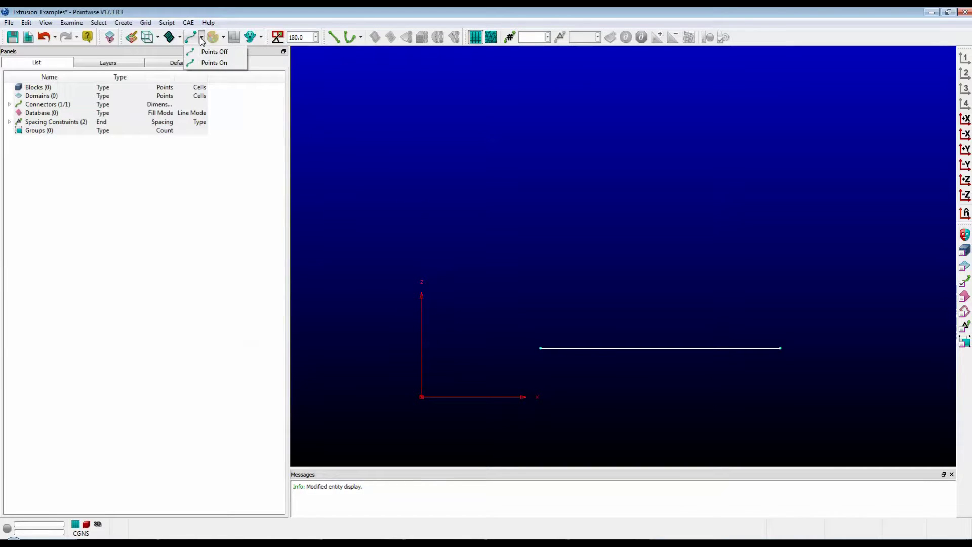
{"action": "left_click", "coordinate": [208, 63]}
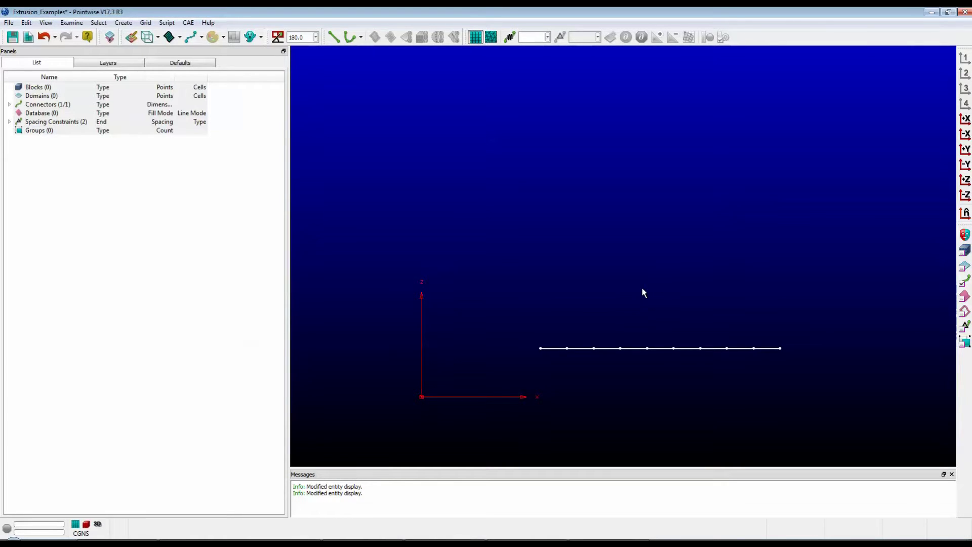
- Start a normal extrusion from the connector and view the boundary condition assigned to its right end
{"action": "left_click", "coordinate": [647, 348]}
{"action": "left_click", "coordinate": [662, 353]}
{"action": "left_click", "coordinate": [123, 24]}
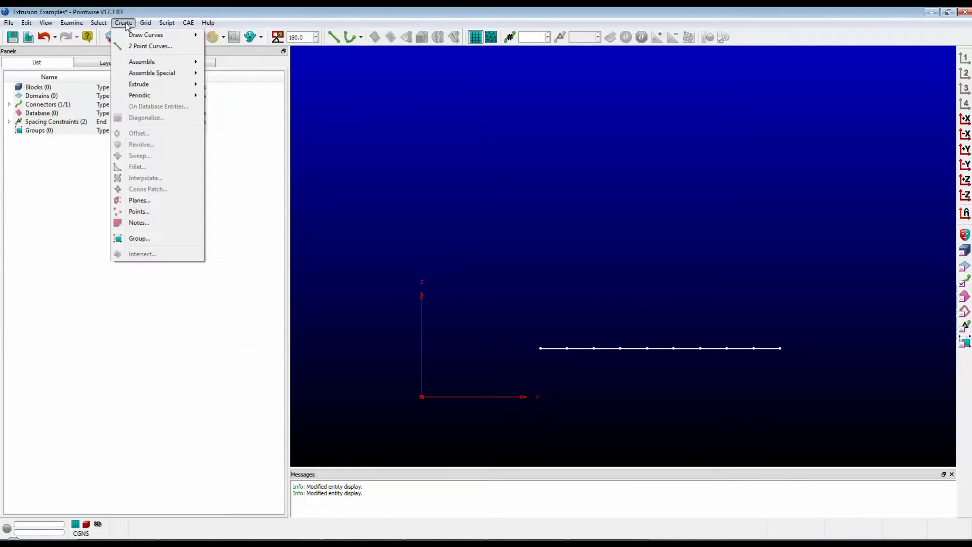
{"action": "mouse_move", "coordinate": [157, 87]}
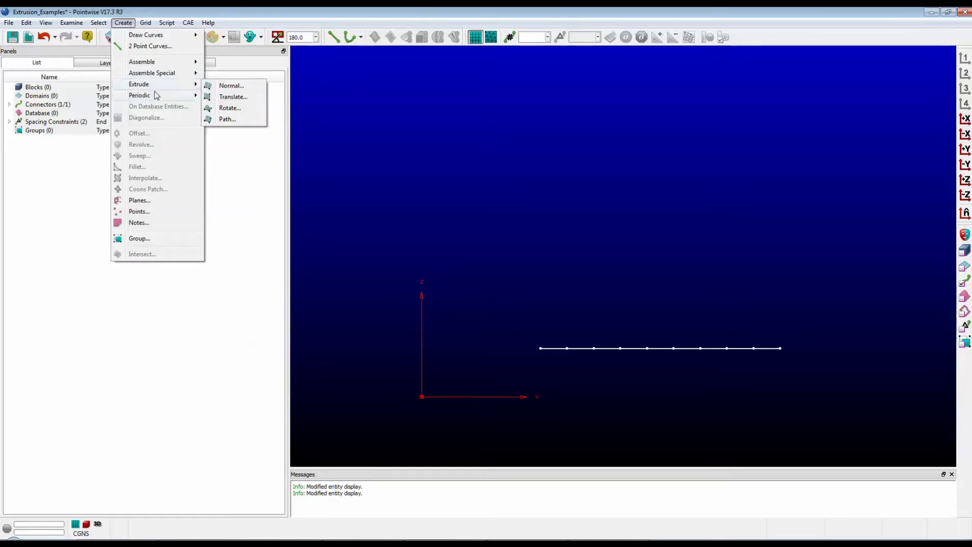
{"action": "left_click", "coordinate": [237, 87]}
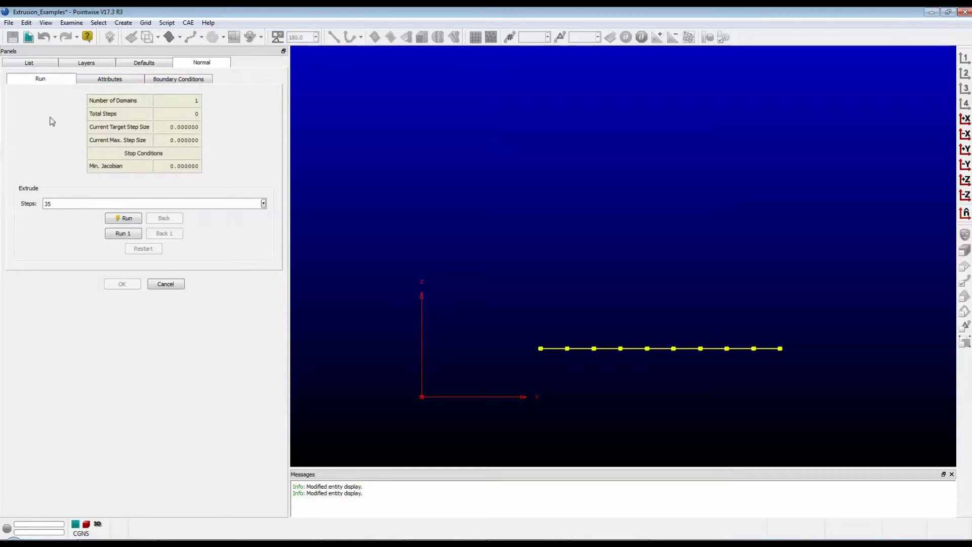
{"action": "left_click", "coordinate": [190, 80]}
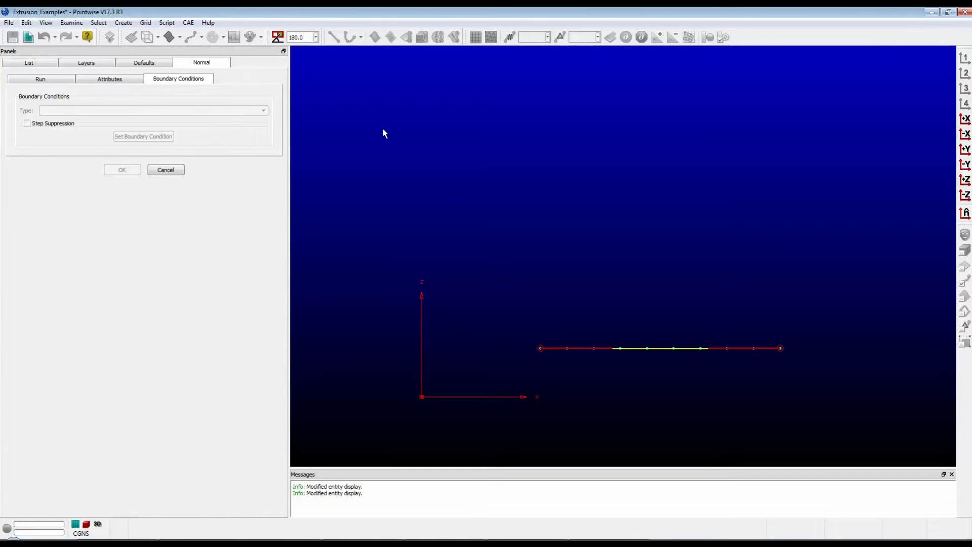
{"action": "left_click", "coordinate": [744, 348]}
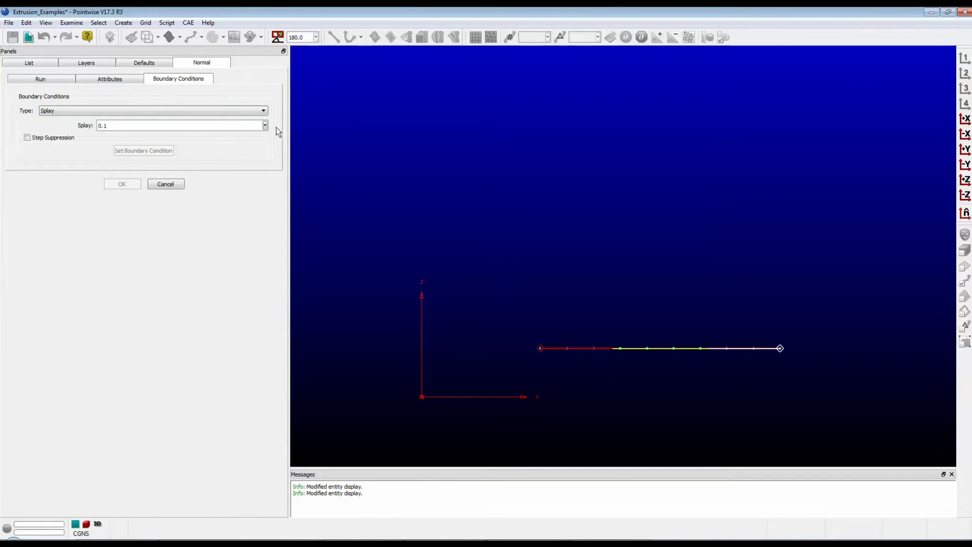
- Set the extrusion's orientation by plane so that the marching vectors point upward along +Z
{"action": "left_click", "coordinate": [114, 81]}
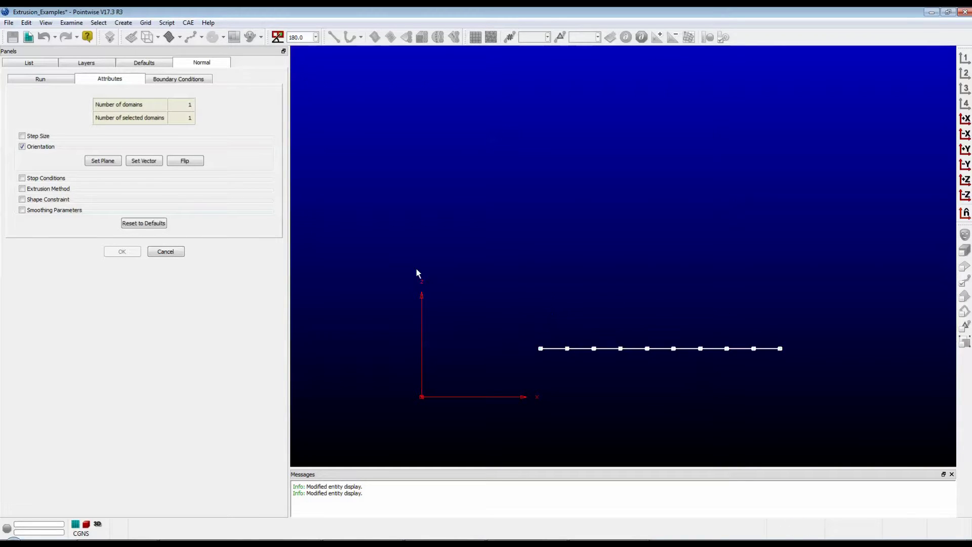
{"action": "right_click_drag", "start_coordinate": [618, 337], "coordinate": [637, 315]}
{"action": "left_click", "coordinate": [966, 151]}
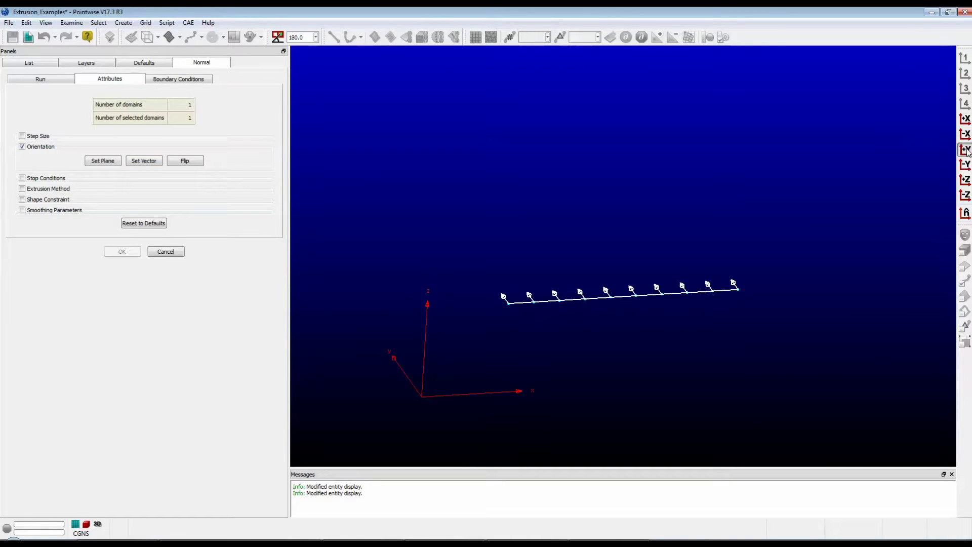
{"action": "scroll", "coordinate": [658, 247], "scroll_direction": "down", "scroll_amount": 2}
{"action": "right_click_drag", "start_coordinate": [677, 254], "coordinate": [676, 310], "text": "ctrl"}
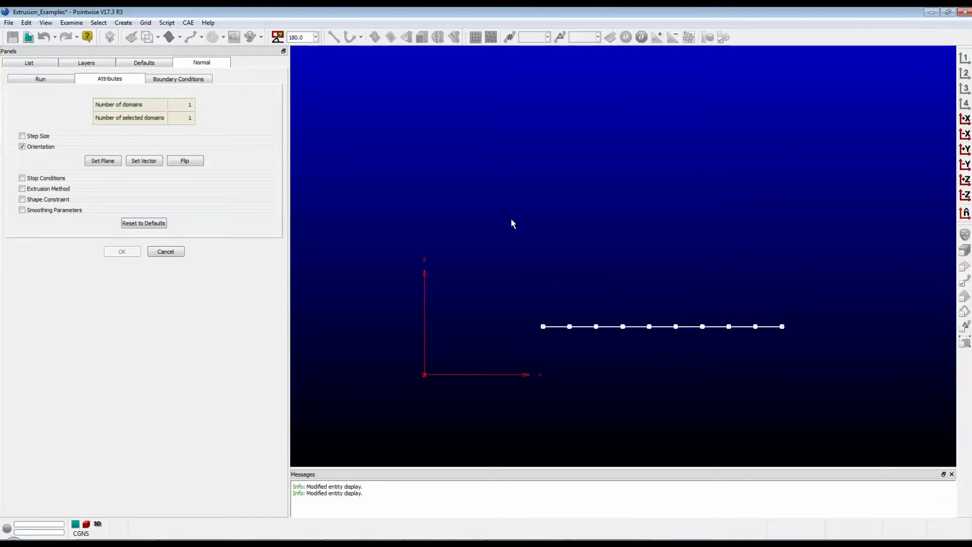
{"action": "left_click", "coordinate": [21, 146]}
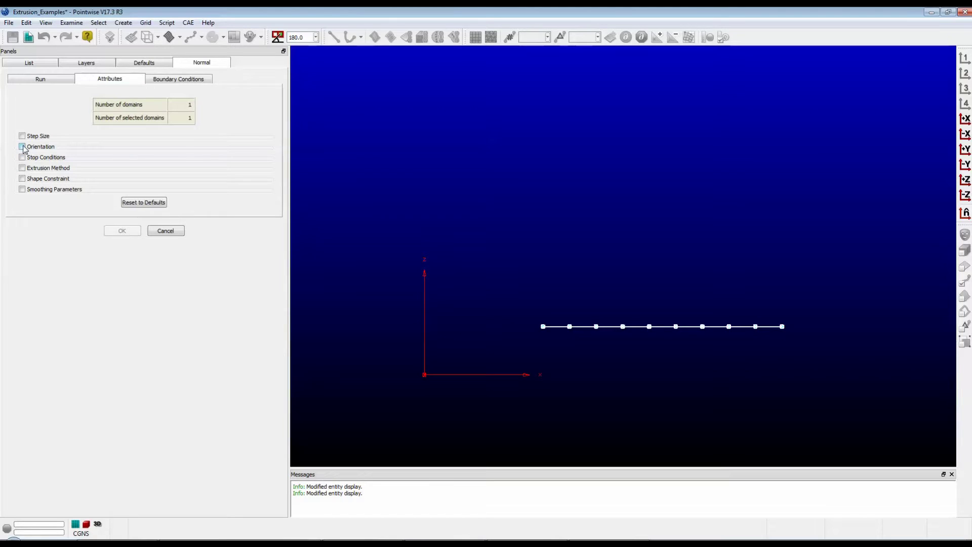
{"action": "left_click", "coordinate": [22, 146]}
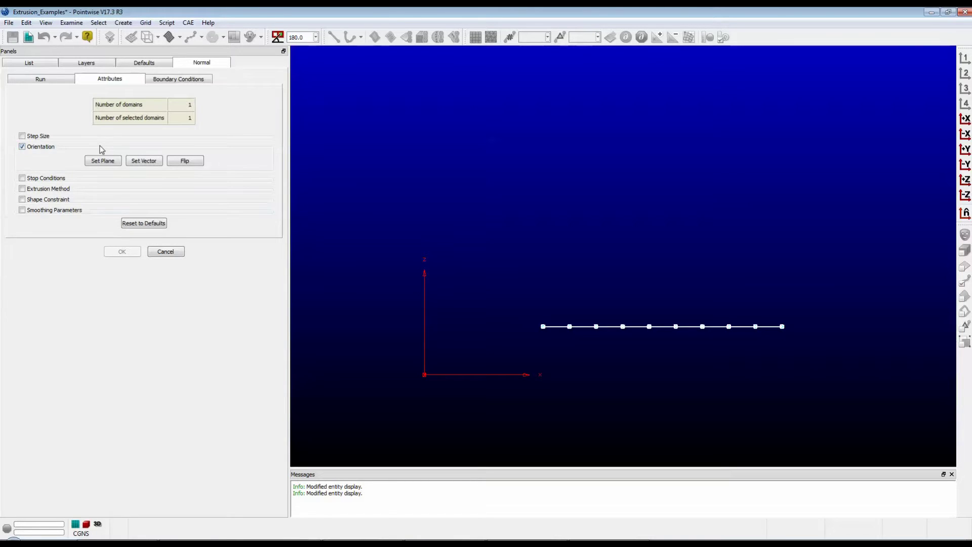
{"action": "left_click", "coordinate": [106, 161]}
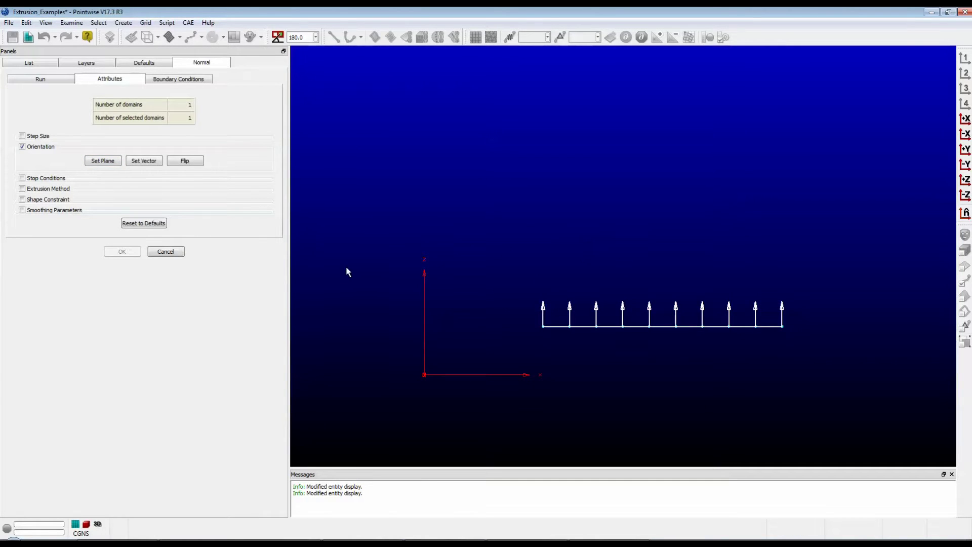
{"action": "left_click", "coordinate": [190, 162]}
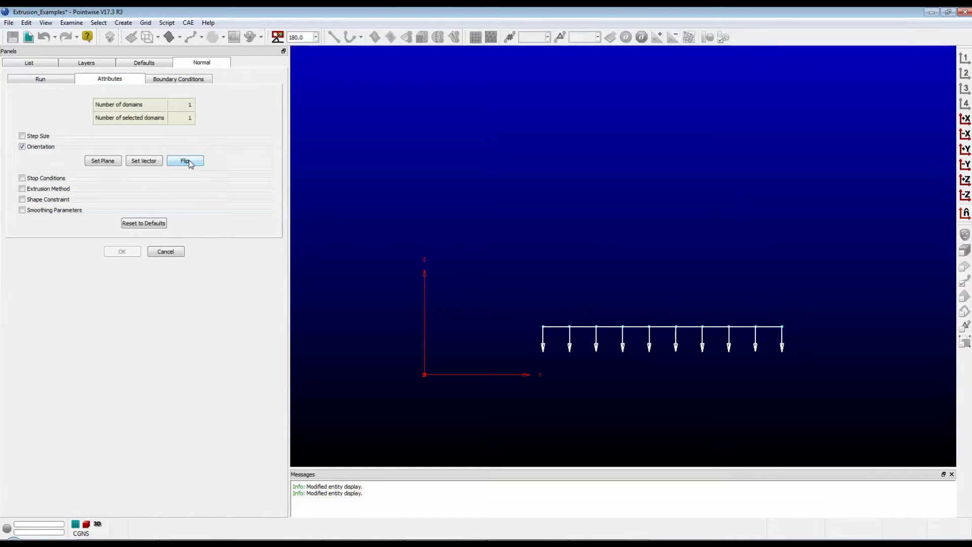
{"action": "left_click", "coordinate": [195, 162]}
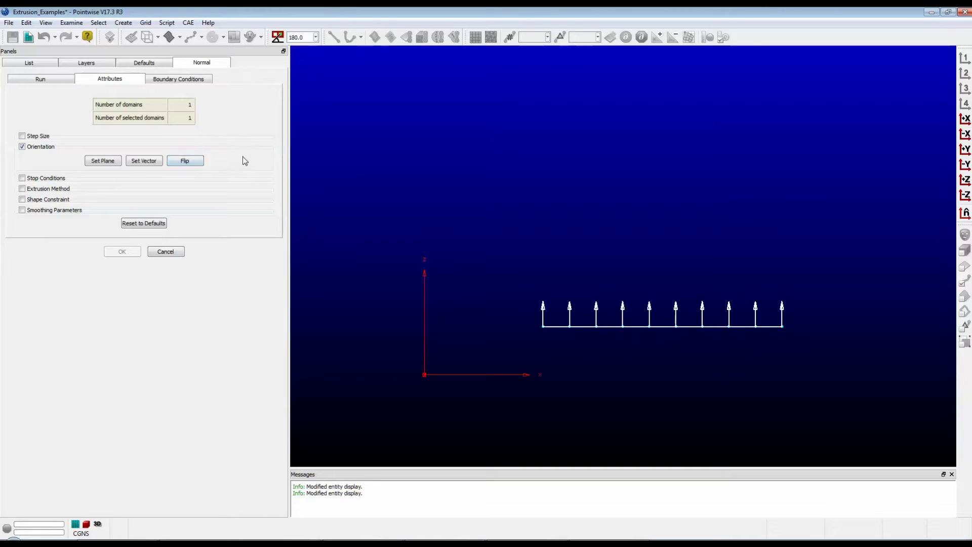
- Apply a Splay boundary condition of 0.05 to both ends of the connector
{"action": "left_click", "coordinate": [183, 79]}
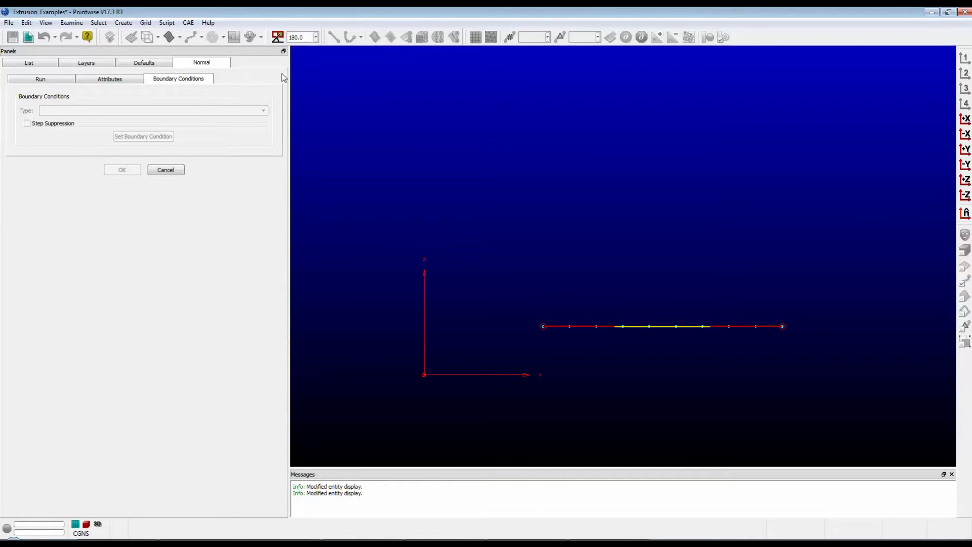
{"action": "left_click", "coordinate": [569, 327]}
{"action": "left_click", "coordinate": [746, 327]}
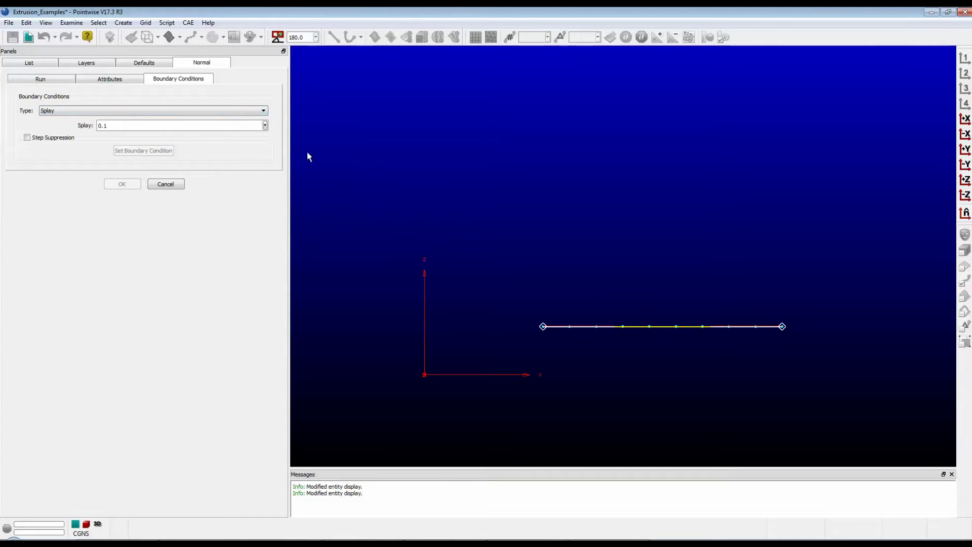
{"action": "left_click", "coordinate": [264, 110]}
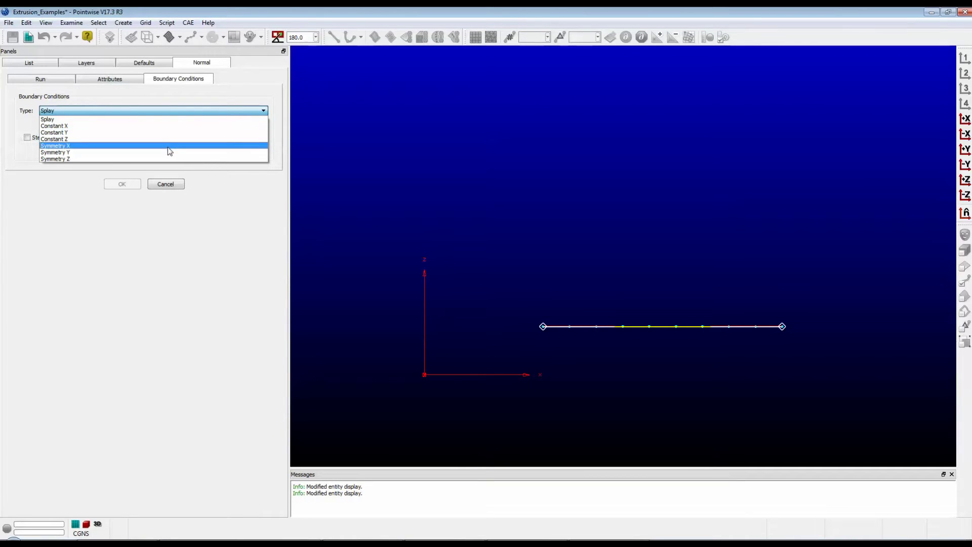
{"action": "left_click", "coordinate": [154, 121]}
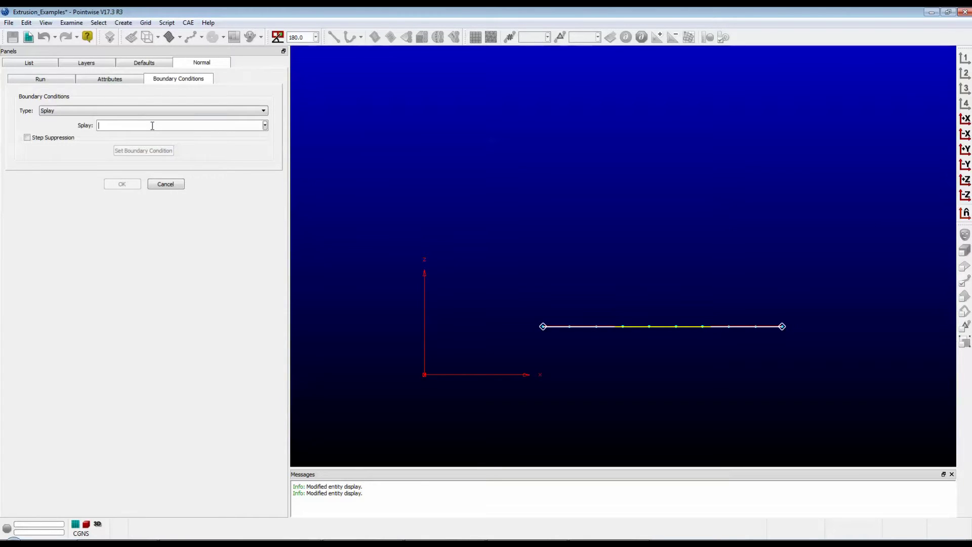
{"action": "type", "text": ".05"}
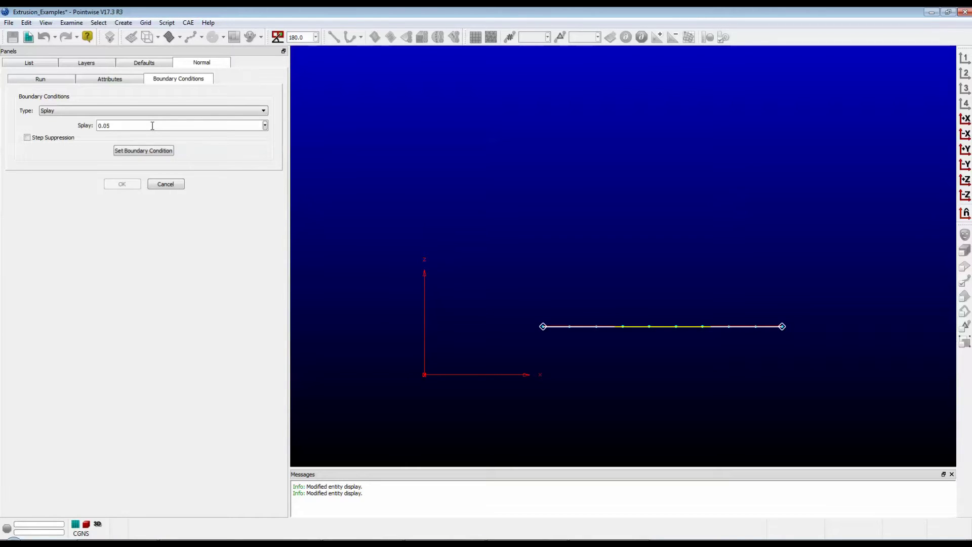
{"action": "left_click", "coordinate": [150, 154]}
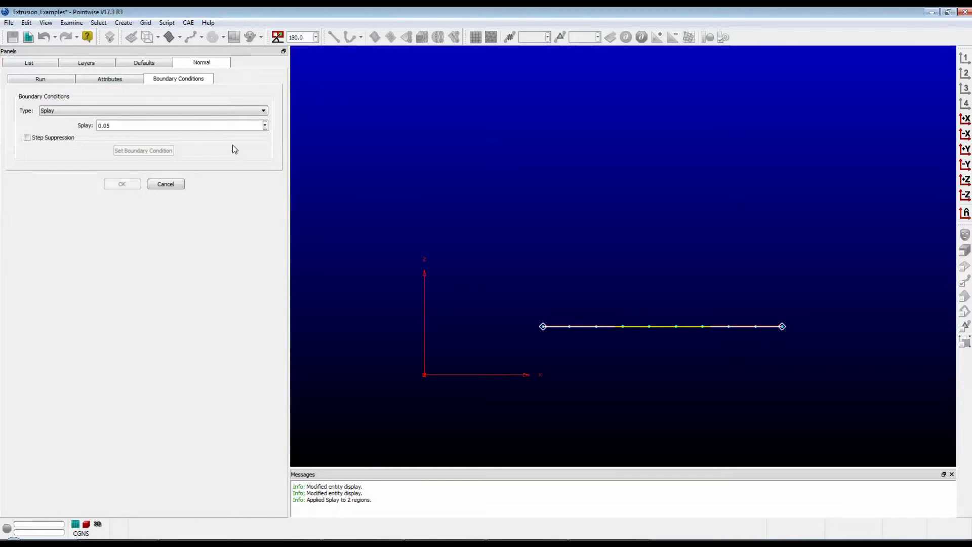
- Set the extrusion to 20 steps, run it, and reset it to the initial connector
{"action": "left_click", "coordinate": [58, 81]}
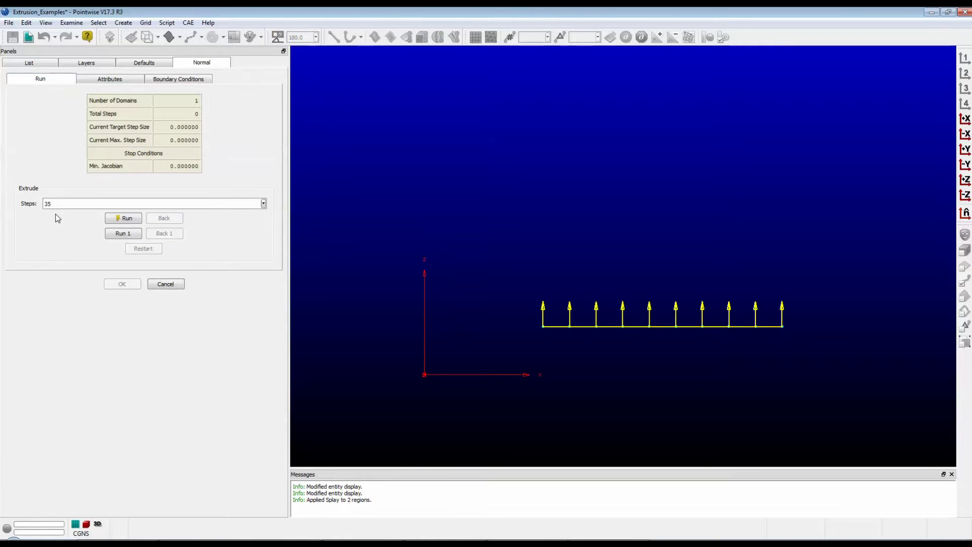
{"action": "type", "text": "20"}
{"action": "left_click", "coordinate": [127, 218]}
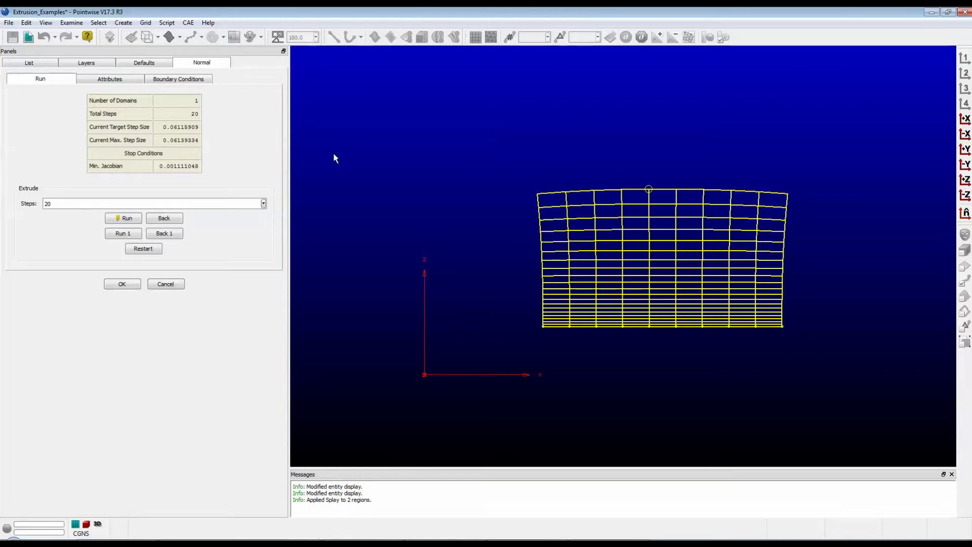
{"action": "left_click", "coordinate": [152, 249]}
- Set the Splay boundary condition to 0.9 on both ends of the connector
{"action": "left_click", "coordinate": [188, 80]}
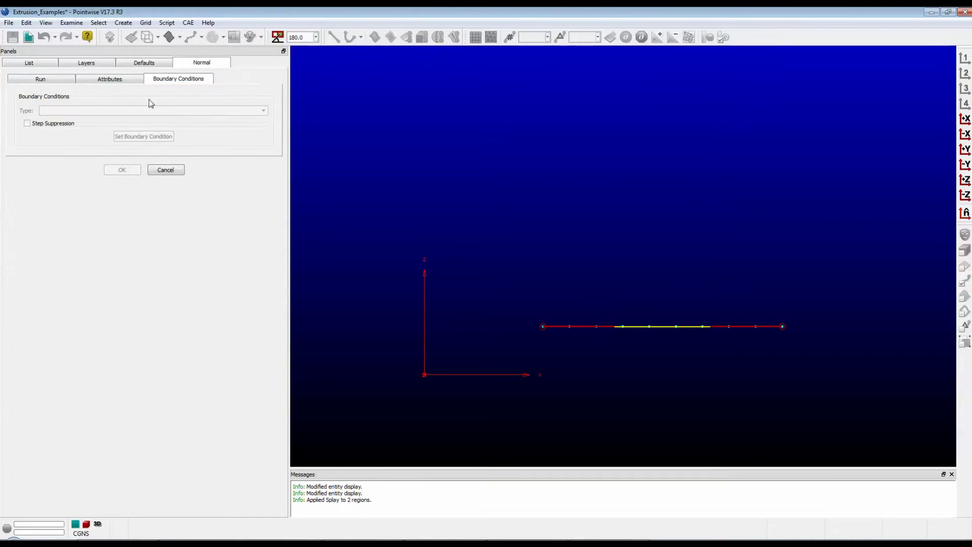
{"action": "left_click", "coordinate": [569, 327]}
{"action": "left_click", "coordinate": [751, 327]}
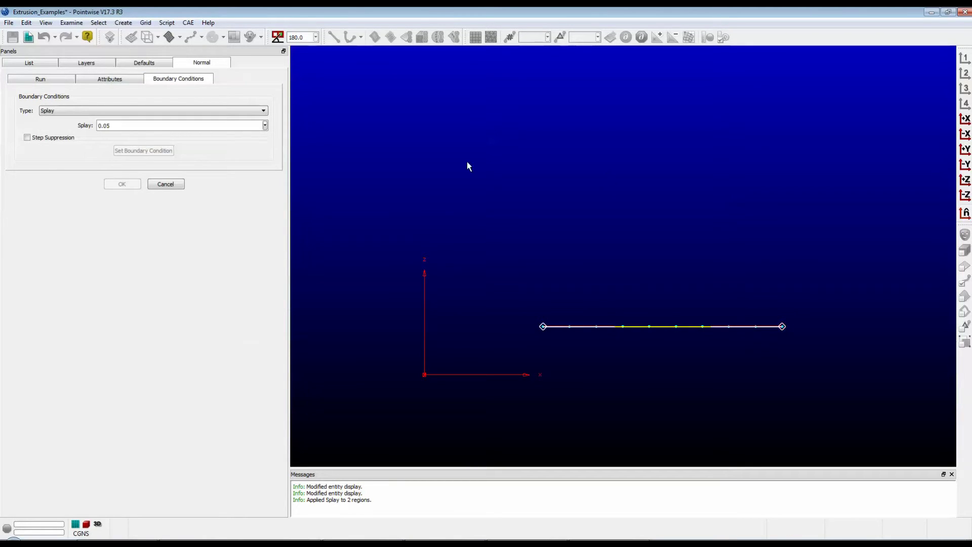
{"action": "left_click_drag", "start_coordinate": [147, 125], "coordinate": [49, 130]}
{"action": "type", "text": "0.9"}
{"action": "left_click", "coordinate": [154, 151]}
- Run the normal extrusion for 20 steps and restart it from the initial connector
{"action": "left_click", "coordinate": [48, 81]}
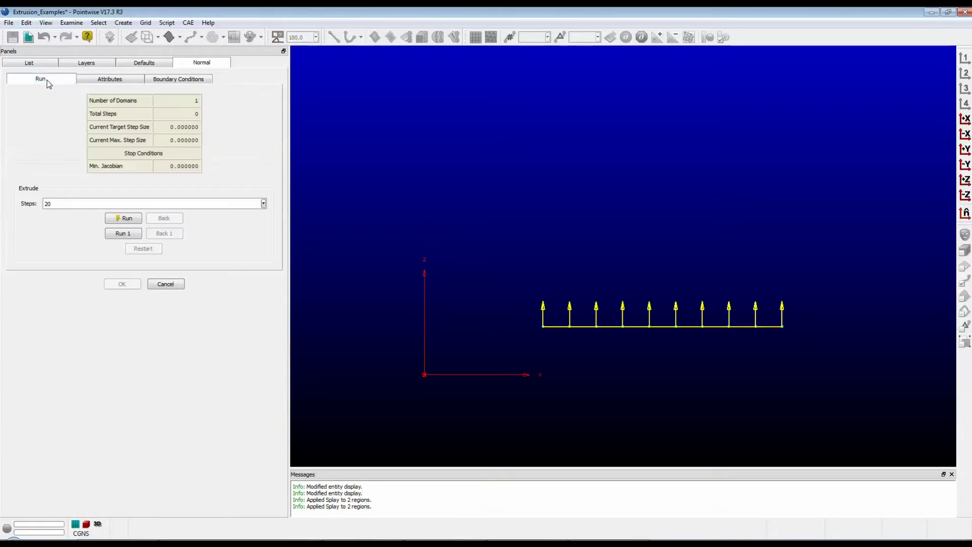
{"action": "left_click", "coordinate": [126, 221]}
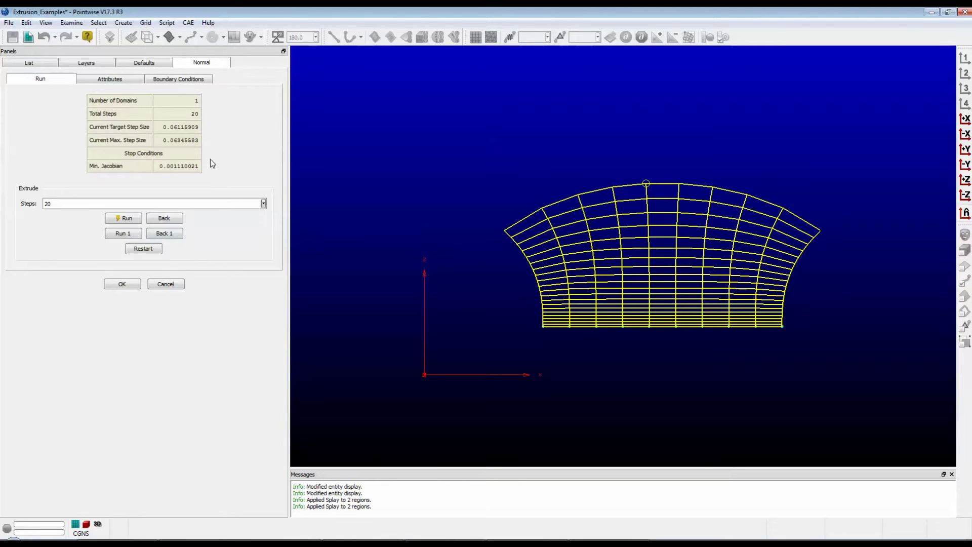
{"action": "left_click", "coordinate": [143, 248]}
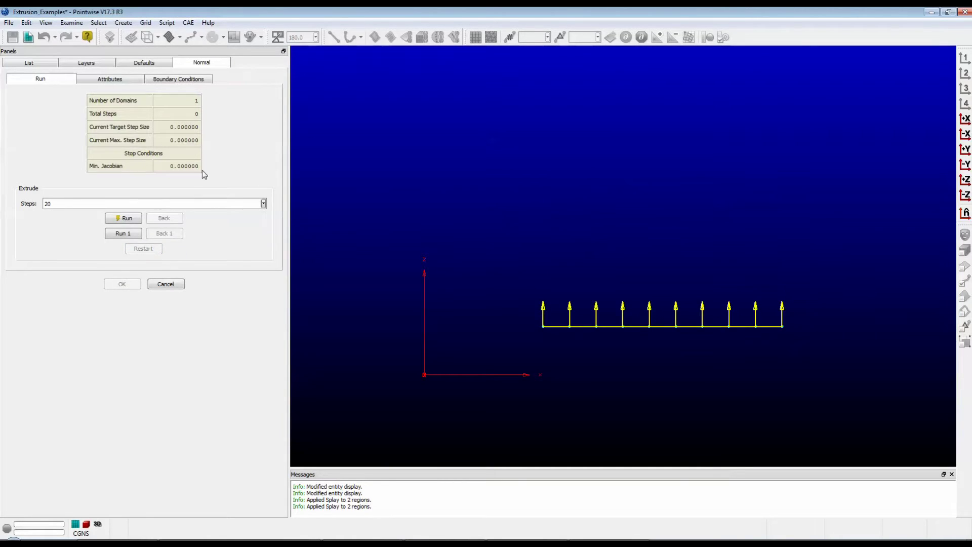
- Apply a Constant X boundary condition to the left end of the connector and return to the extrusion run settings
{"action": "left_click", "coordinate": [181, 81]}
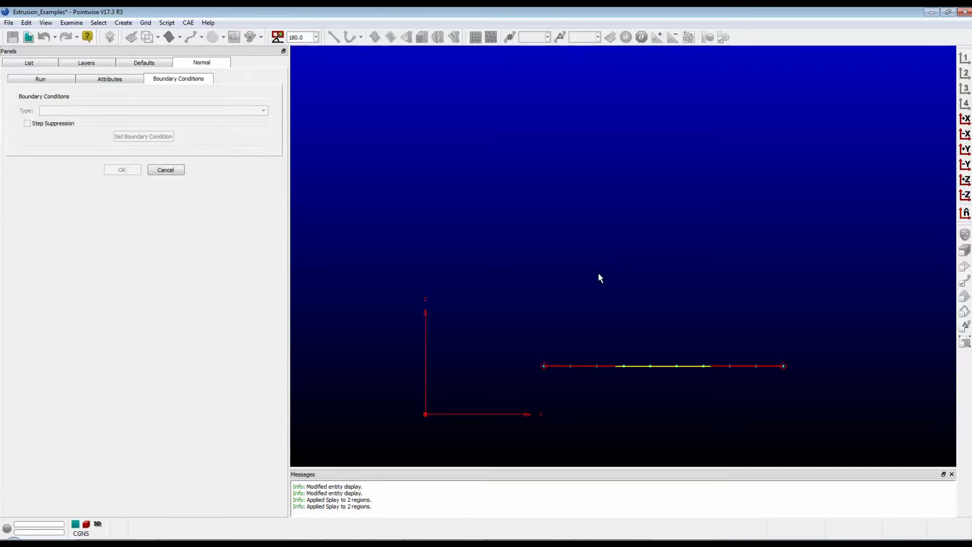
{"action": "left_click", "coordinate": [571, 370]}
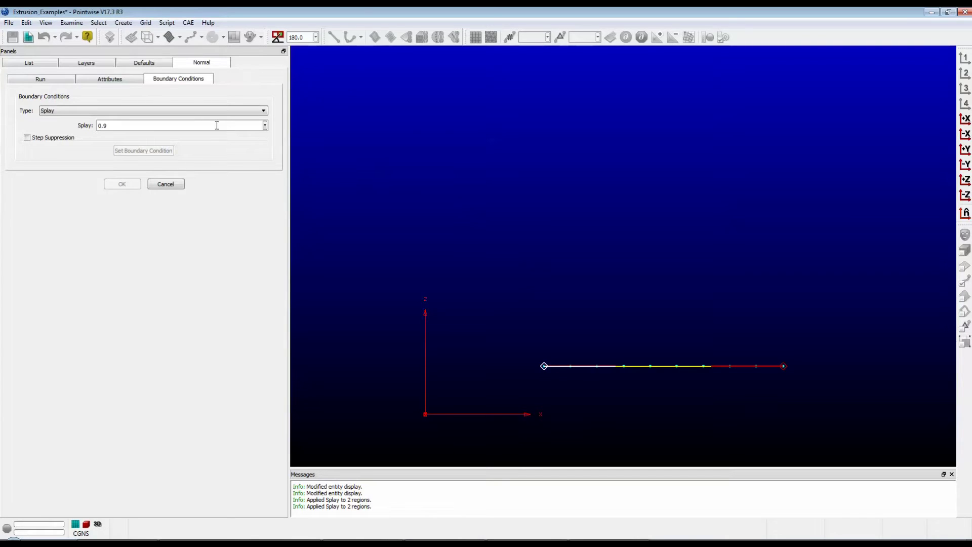
{"action": "left_click", "coordinate": [218, 110]}
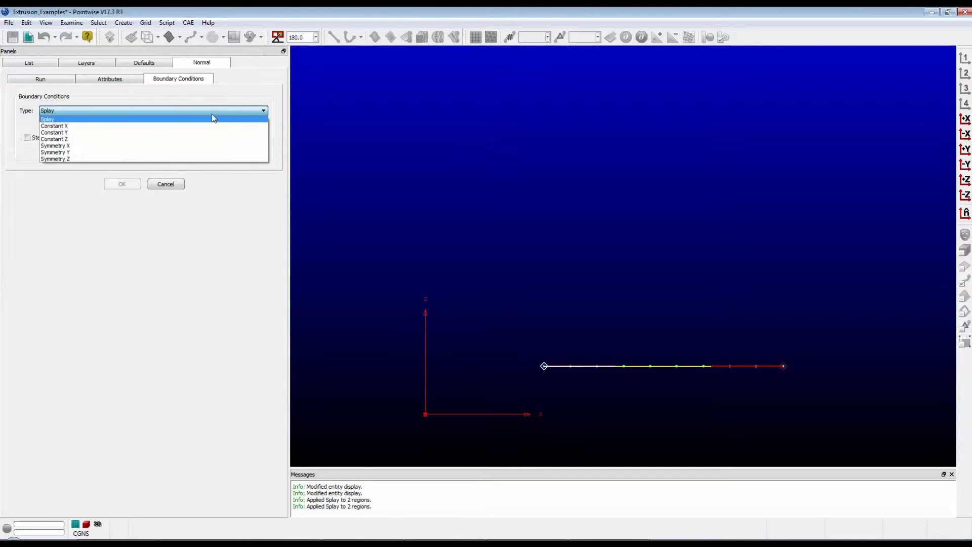
{"action": "left_click", "coordinate": [195, 126]}
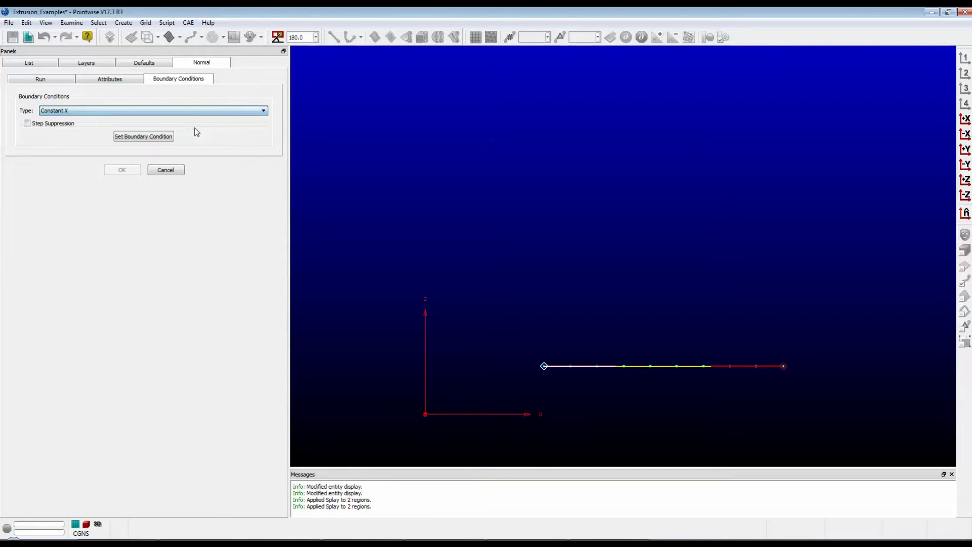
{"action": "left_click", "coordinate": [173, 135]}
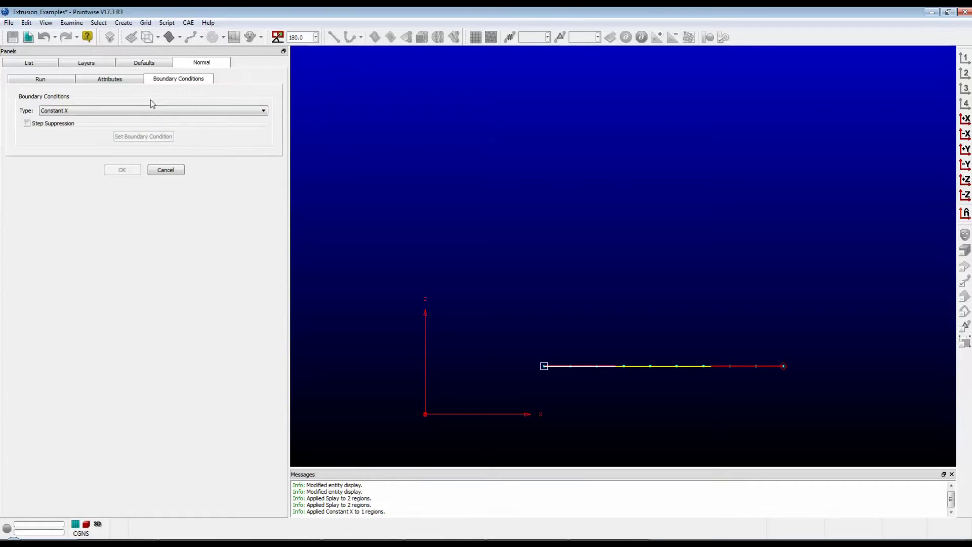
{"action": "left_click", "coordinate": [41, 79]}
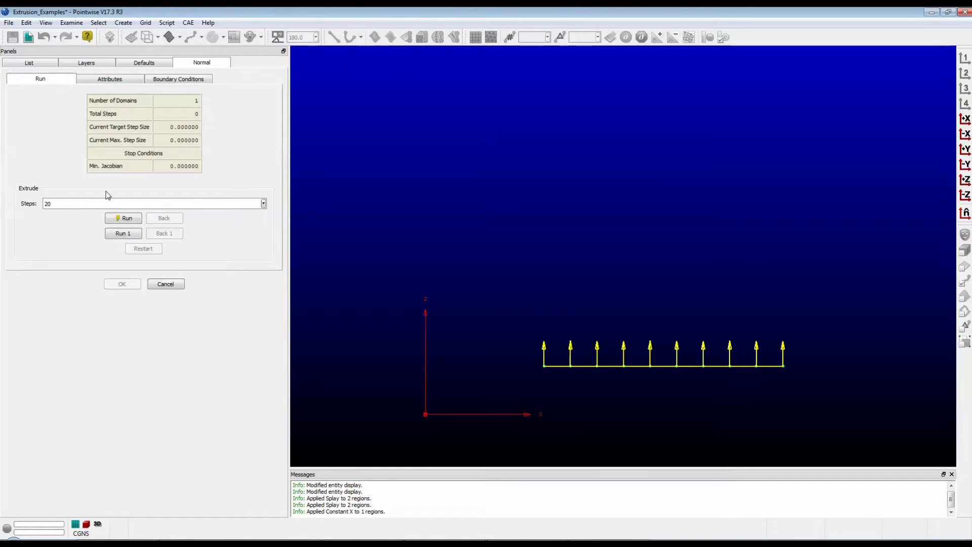
- Run the normal extrusion for 35 steps, inspect the grid along its Constant X edge, and restart from the initial connector
{"action": "double_click", "coordinate": [54, 204]}
{"action": "type", "text": "35"}
{"action": "right_click_drag", "start_coordinate": [551, 271], "coordinate": [558, 329], "text": "ctrl"}
{"action": "left_click", "coordinate": [127, 223]}
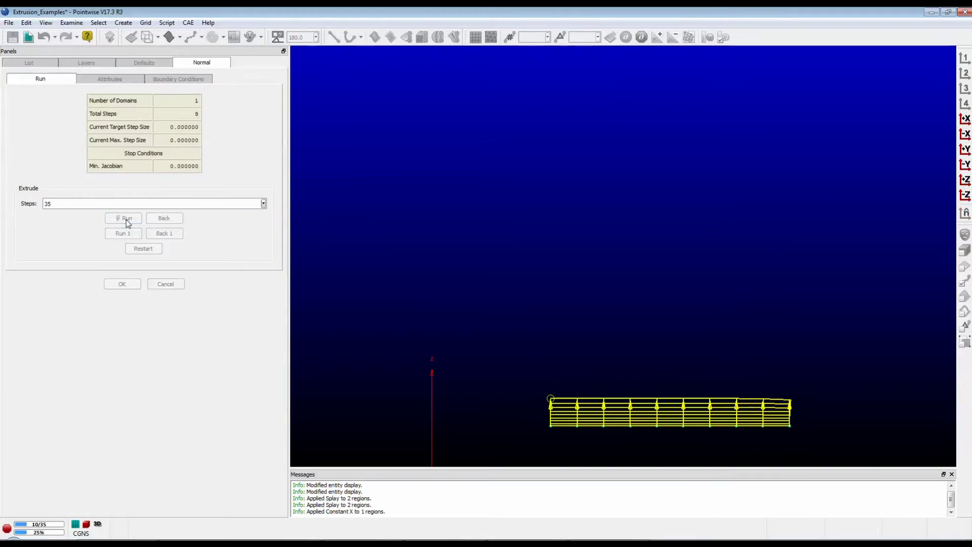
{"action": "scroll", "coordinate": [603, 229], "scroll_direction": "down", "scroll_amount": 1}
{"action": "scroll", "coordinate": [603, 229], "scroll_direction": "down", "scroll_amount": 4}
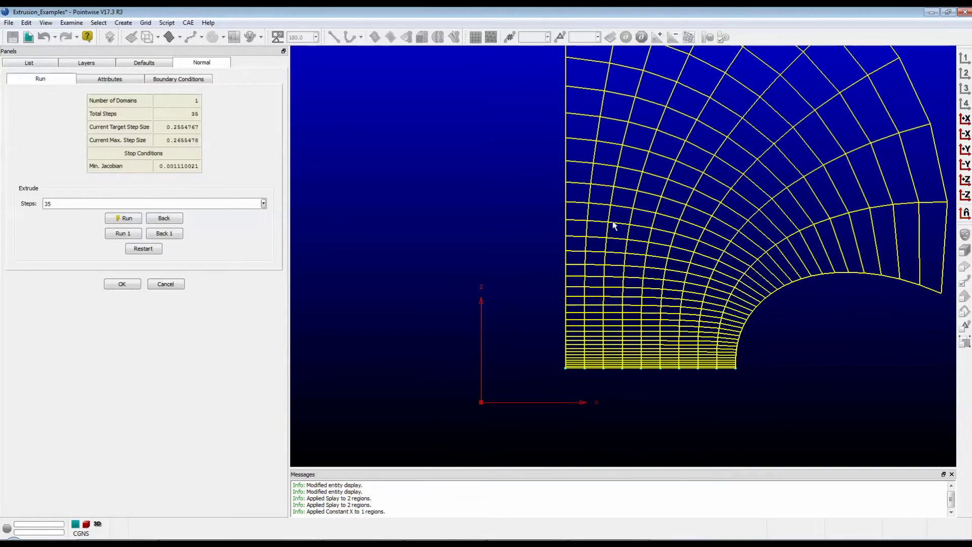
{"action": "right_click_drag", "start_coordinate": [600, 283], "coordinate": [618, 288], "text": "ctrl"}
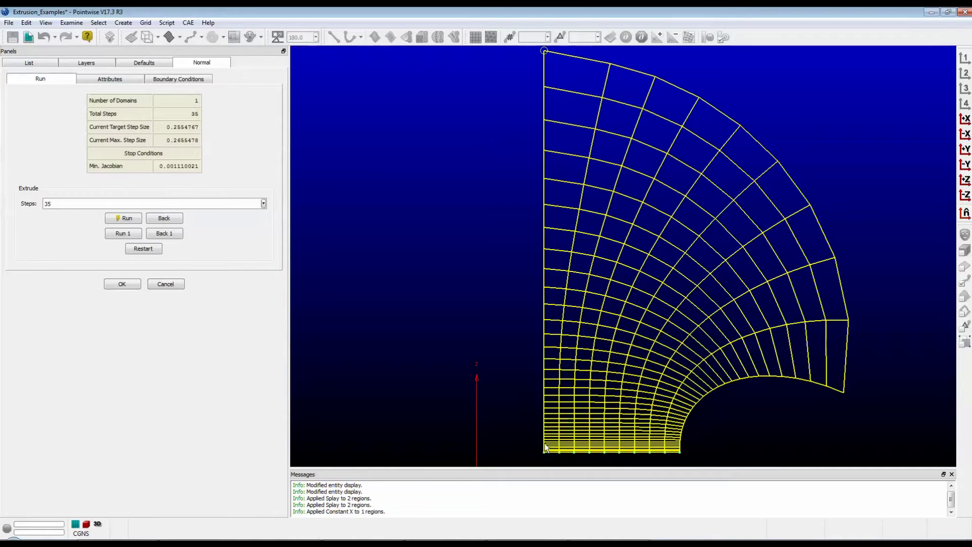
{"action": "right_click_drag", "start_coordinate": [551, 428], "coordinate": [548, 454], "text": "ctrl"}
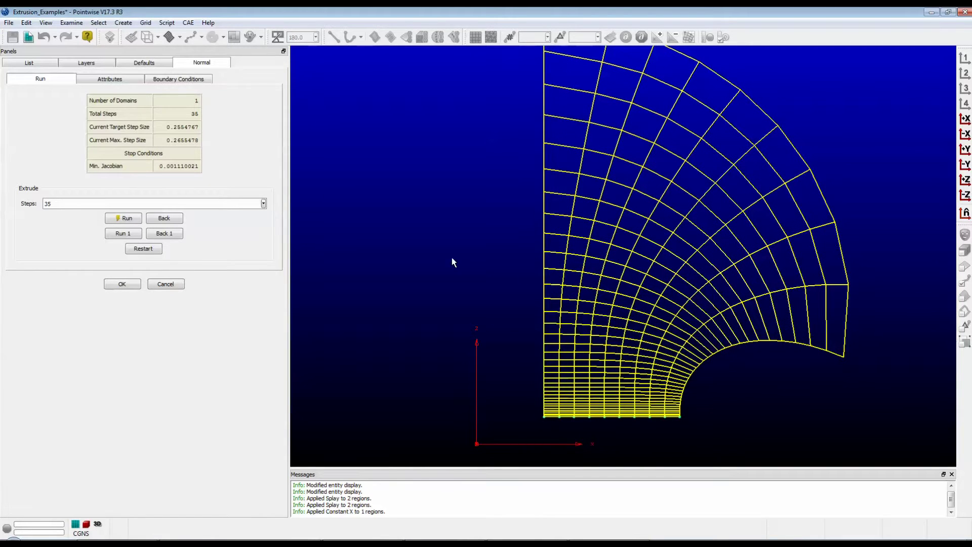
{"action": "right_click_drag", "start_coordinate": [547, 161], "coordinate": [567, 209], "text": "ctrl"}
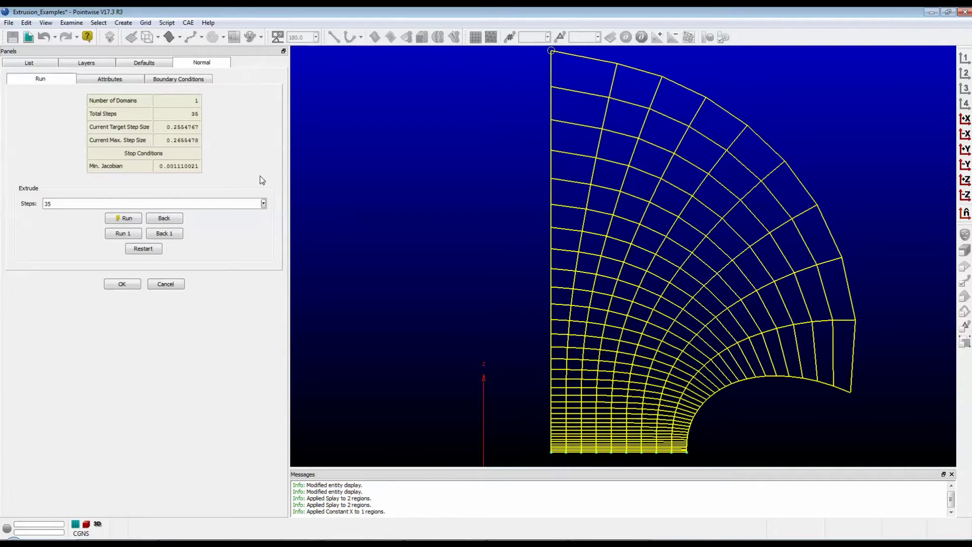
{"action": "left_click", "coordinate": [144, 249]}
- Apply a Symmetry X boundary condition to the connector's left end and run the 35-step extrusion
{"action": "left_click", "coordinate": [184, 80]}
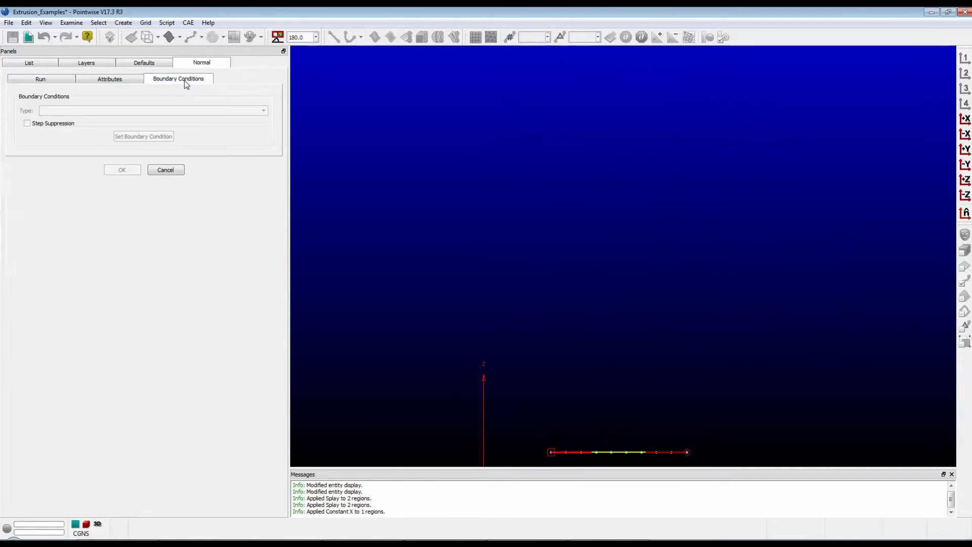
{"action": "left_click", "coordinate": [576, 452]}
{"action": "left_click", "coordinate": [208, 113]}
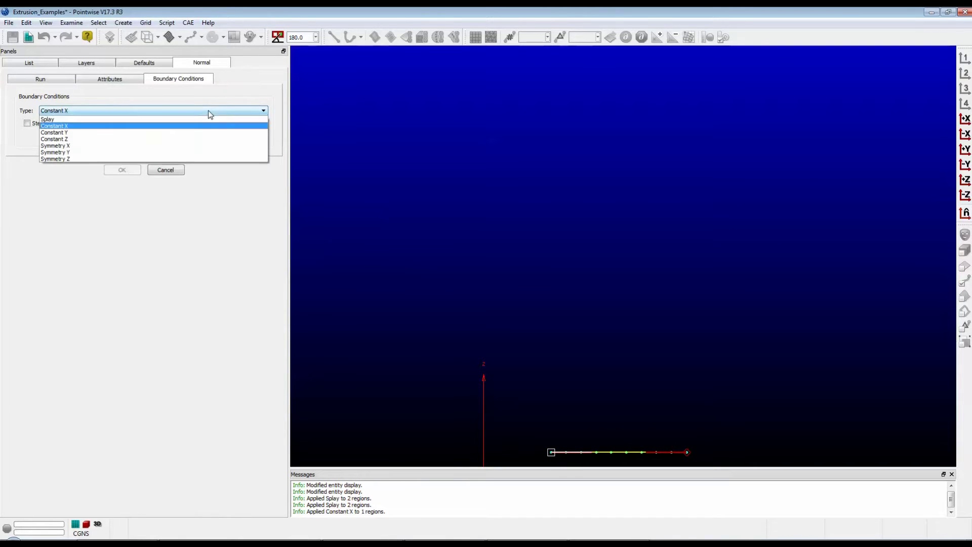
{"action": "left_click", "coordinate": [177, 146]}
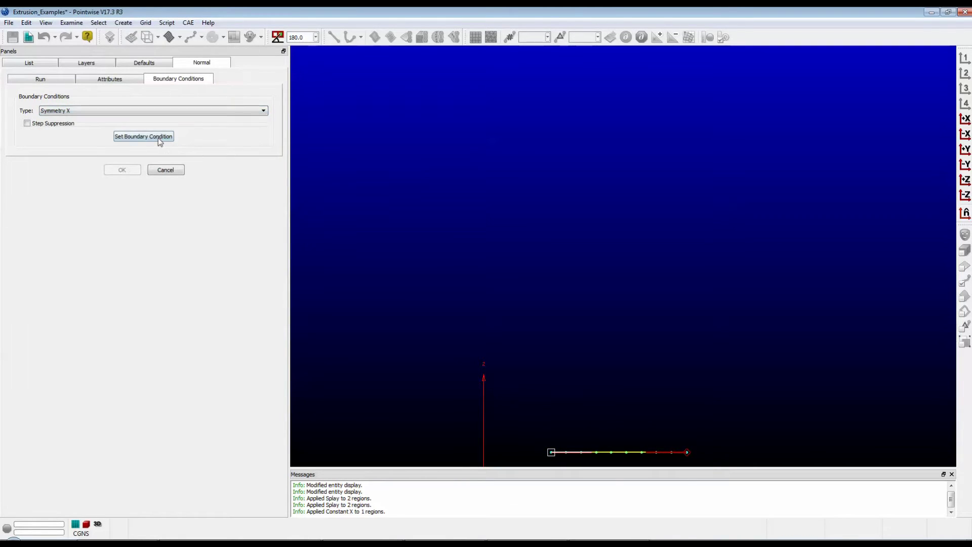
{"action": "left_click", "coordinate": [158, 137]}
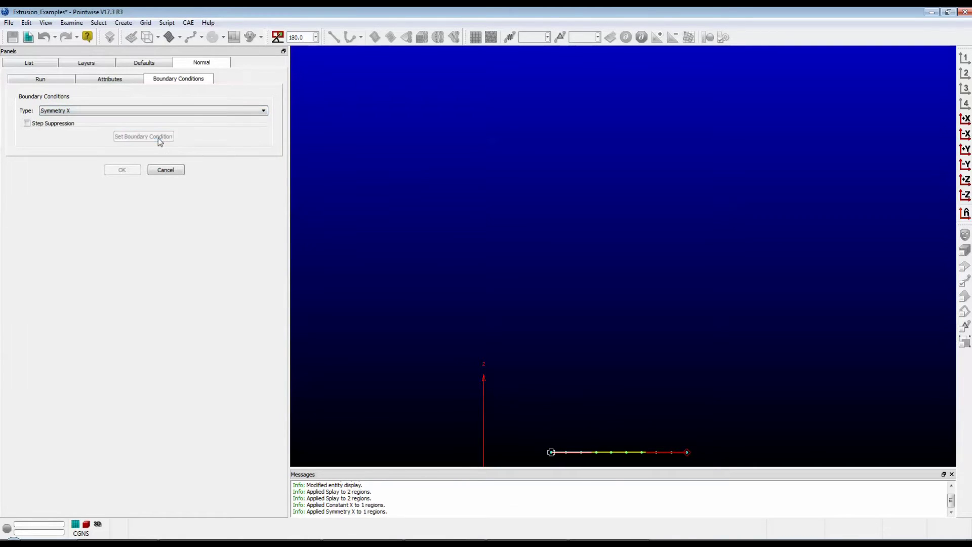
{"action": "left_click", "coordinate": [40, 78]}
{"action": "left_click", "coordinate": [125, 218]}
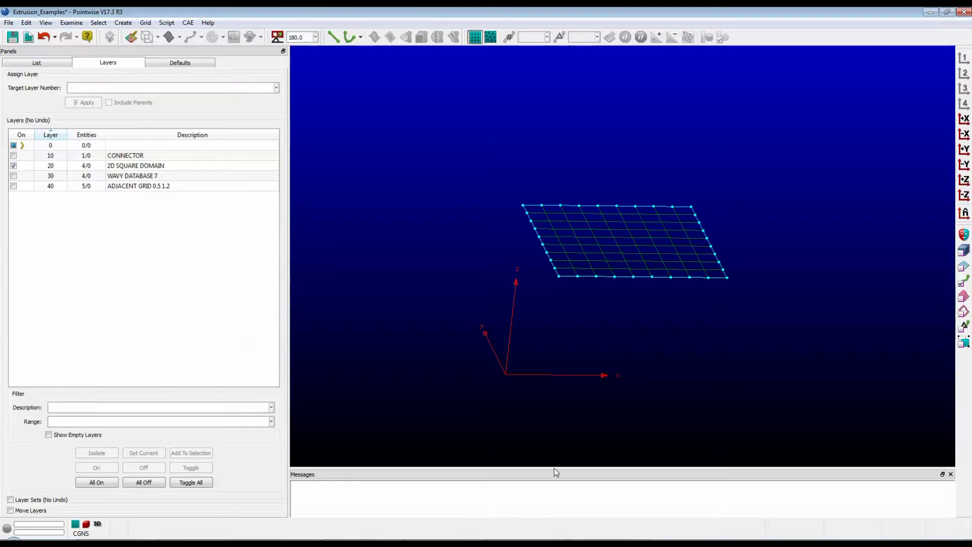
- Start a normal extrusion from the 2D square domain
{"action": "right_click_drag", "start_coordinate": [672, 317], "coordinate": [653, 297]}
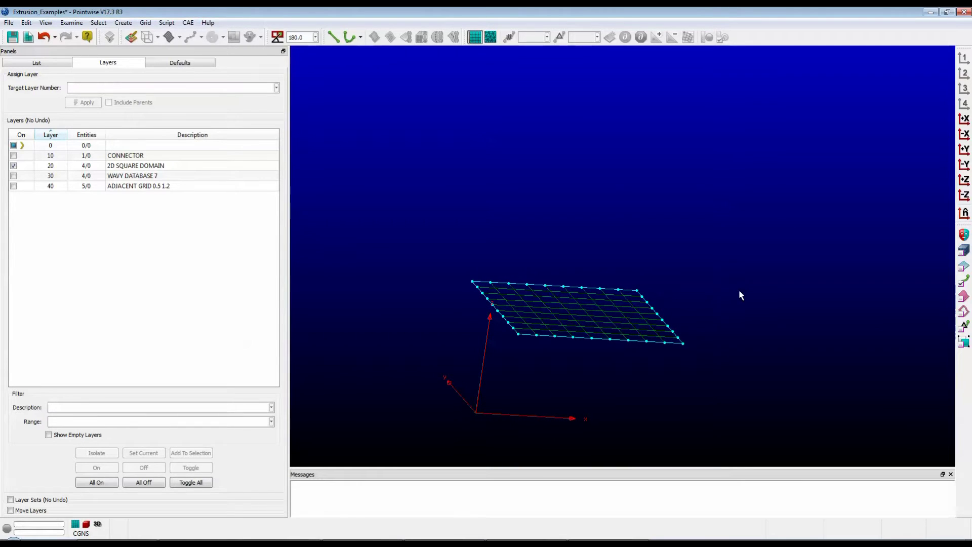
{"action": "mouse_move", "coordinate": [785, 268]}
{"action": "right_mouse_down"}
{"action": "mouse_move", "coordinate": [744, 272]}
{"action": "mouse_move", "coordinate": [738, 260]}
{"action": "mouse_move", "coordinate": [766, 267]}
{"action": "right_mouse_up"}
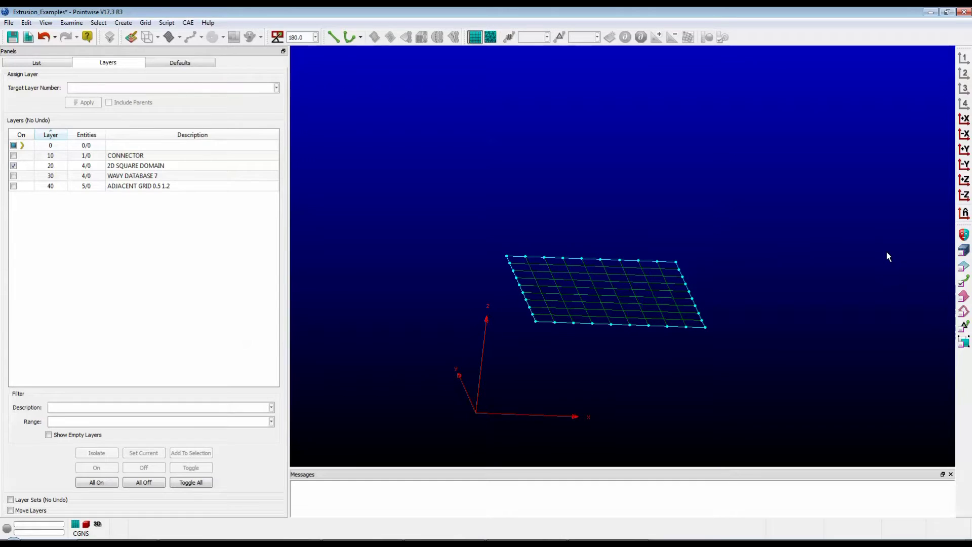
{"action": "left_click", "coordinate": [658, 287]}
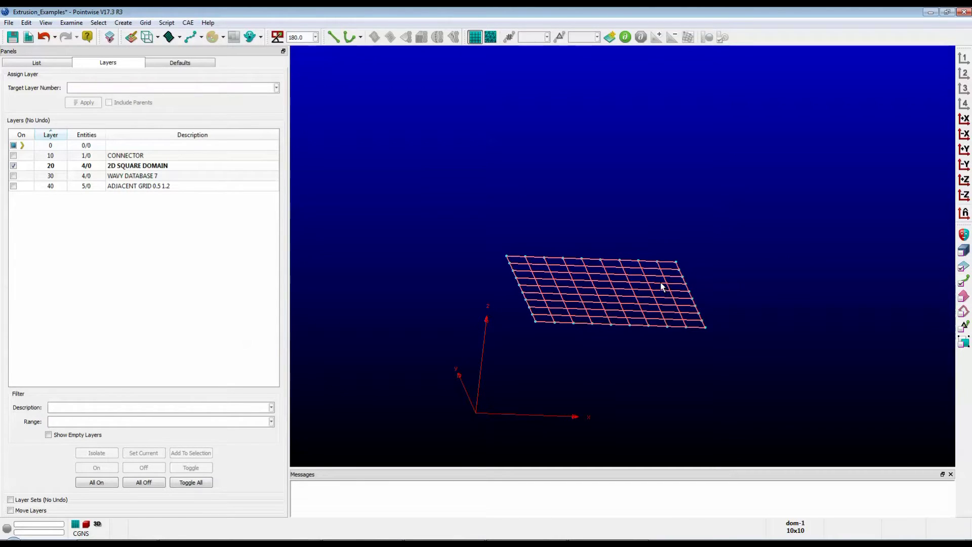
{"action": "left_click", "coordinate": [124, 23]}
{"action": "mouse_move", "coordinate": [152, 86]}
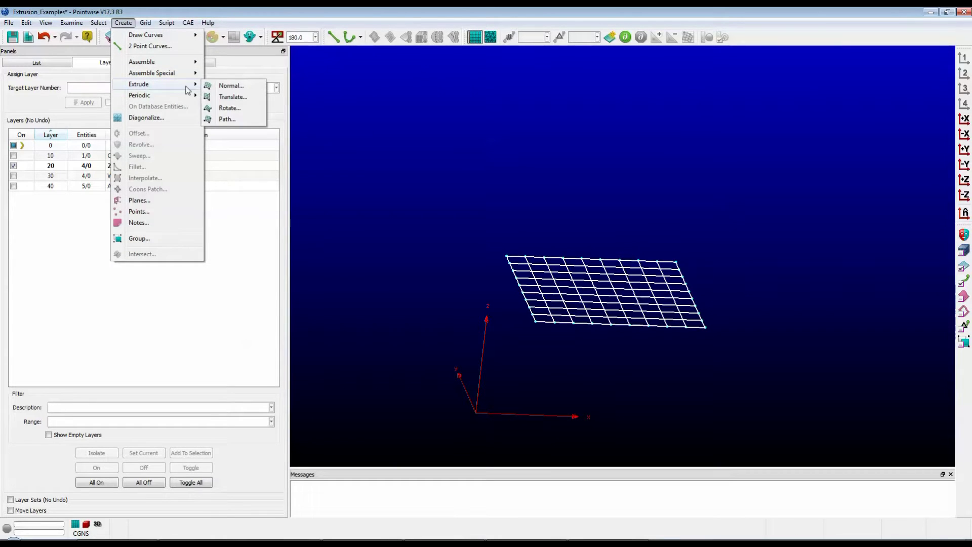
{"action": "left_click", "coordinate": [238, 89]}
{"action": "right_click_drag", "start_coordinate": [718, 328], "coordinate": [715, 305]}
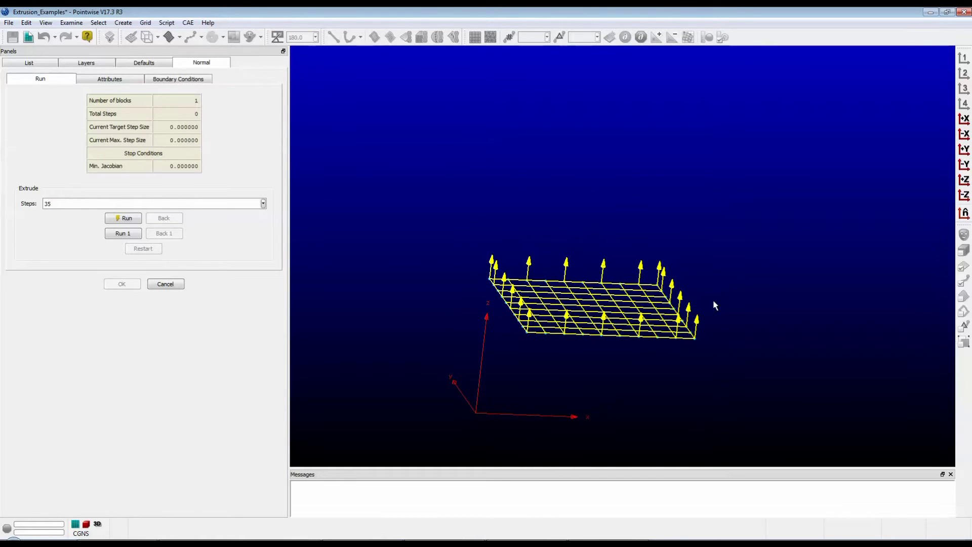
- Check the extrusion attributes for the square domain, including the option to flip its orientation
{"action": "left_click", "coordinate": [100, 82]}
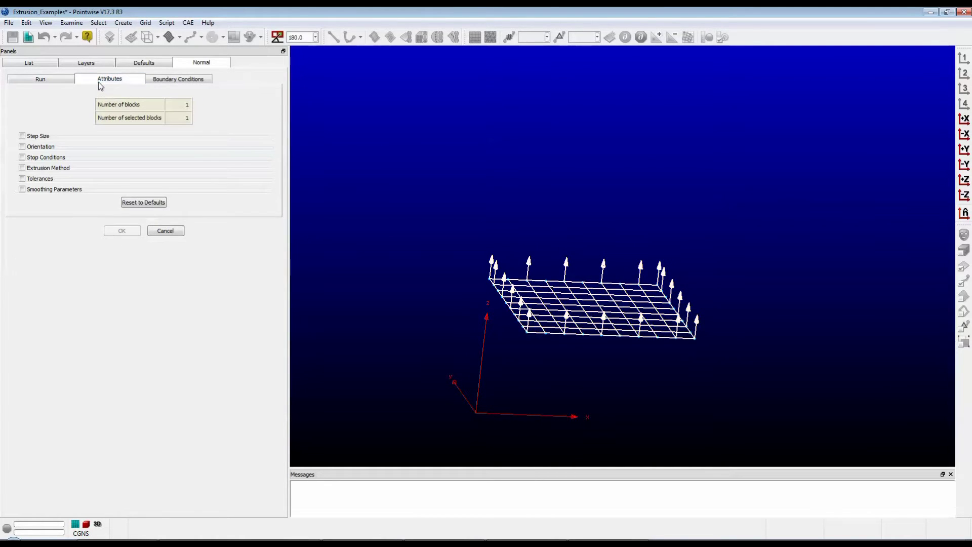
{"action": "left_click", "coordinate": [22, 147]}
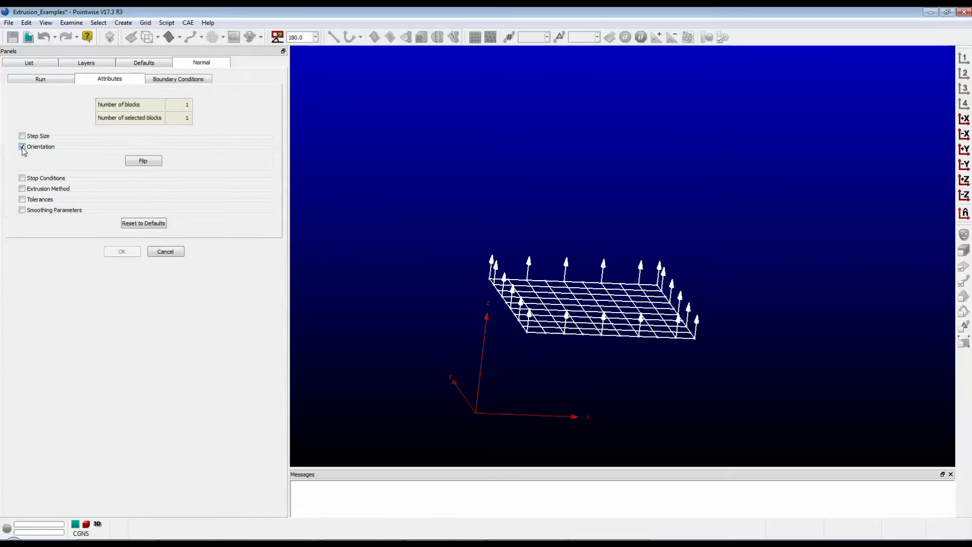
{"action": "left_click", "coordinate": [22, 147]}
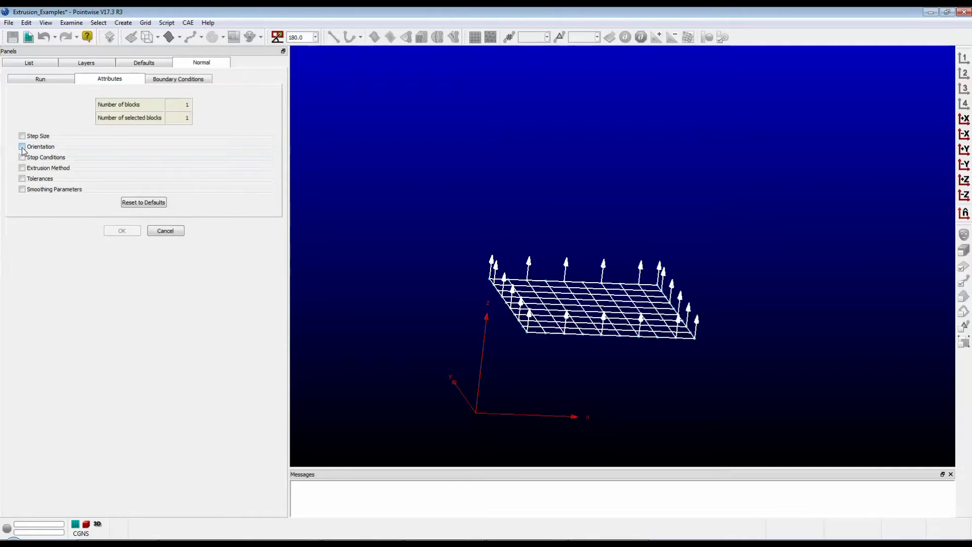
{"action": "left_click", "coordinate": [56, 78]}
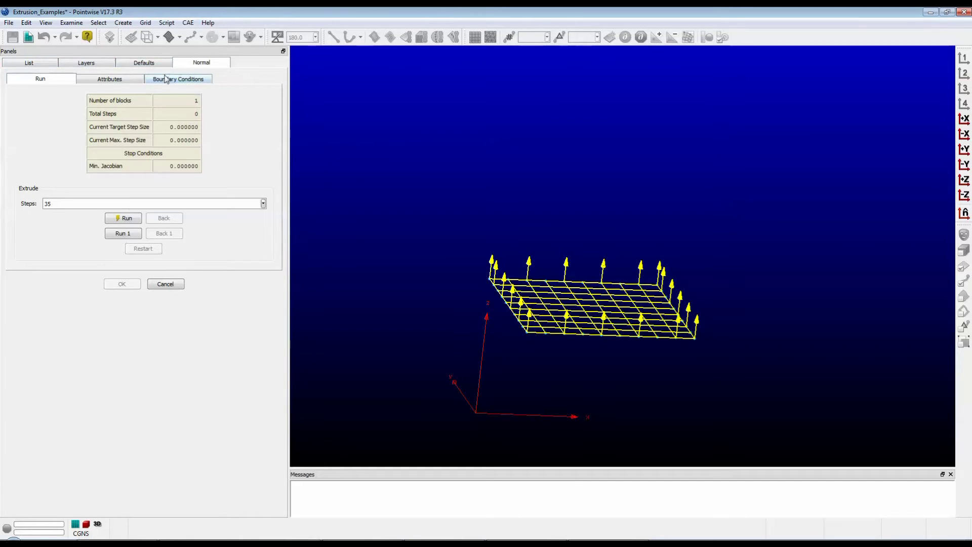
{"action": "left_click", "coordinate": [107, 81]}
- Review the boundary condition types available for all four domain edges, cancel the extrusion, and deselect the domain
{"action": "left_click", "coordinate": [179, 80]}
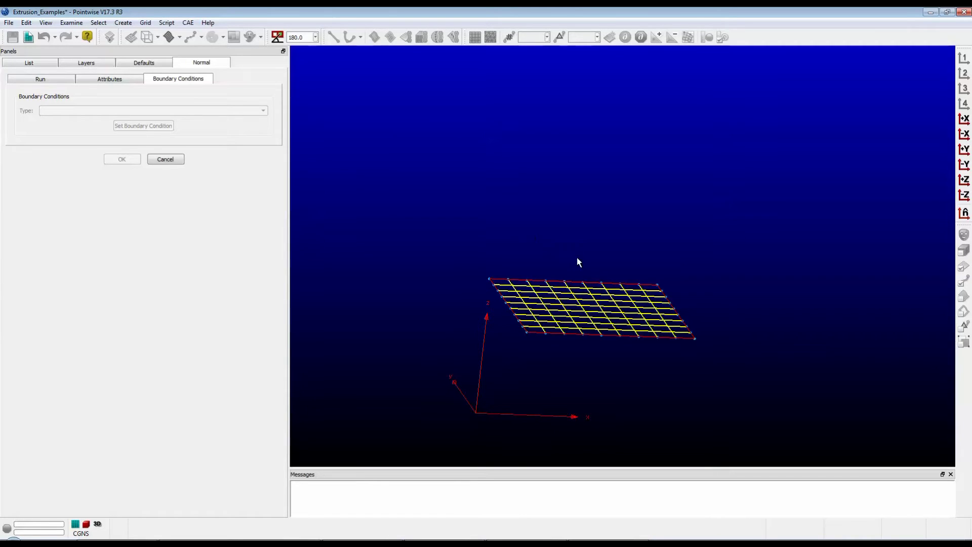
{"action": "left_click_drag", "start_coordinate": [463, 222], "coordinate": [731, 364]}
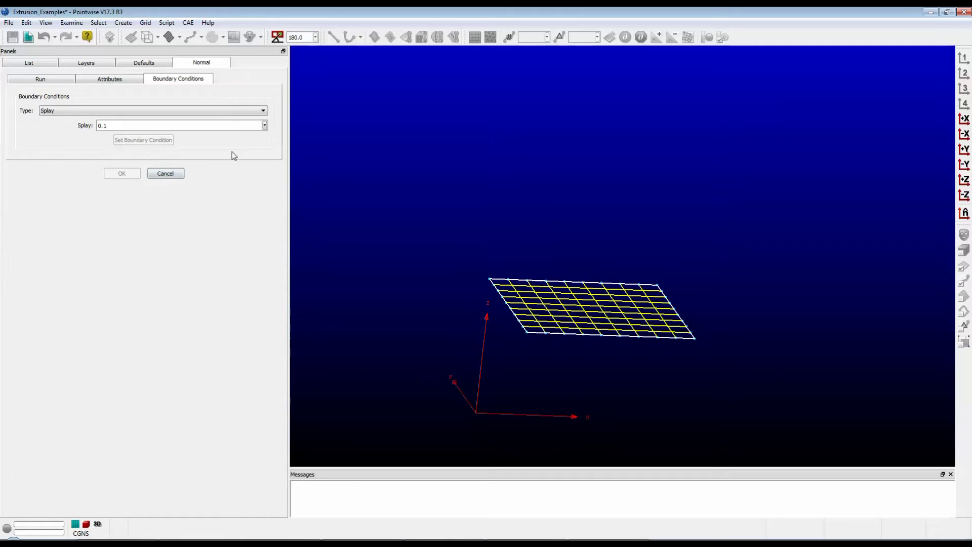
{"action": "left_click", "coordinate": [264, 111]}
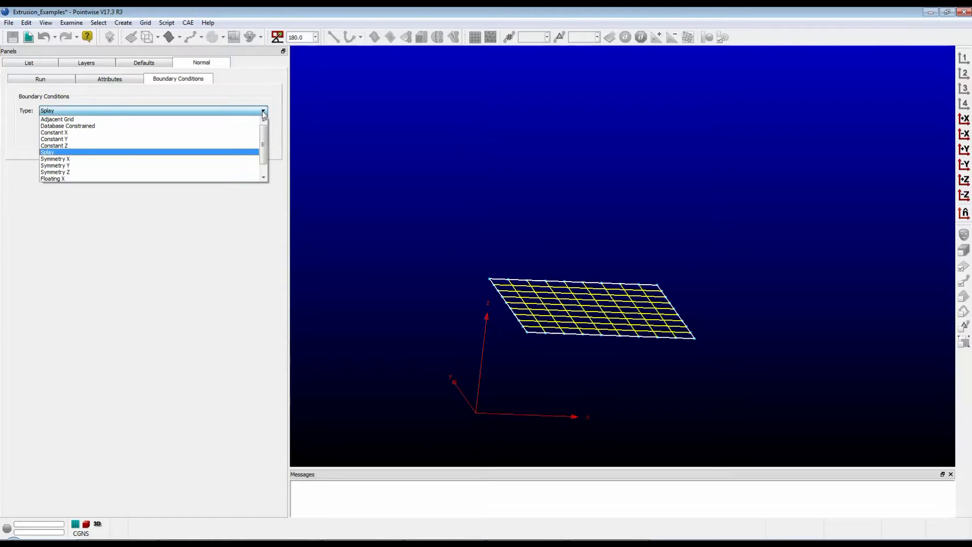
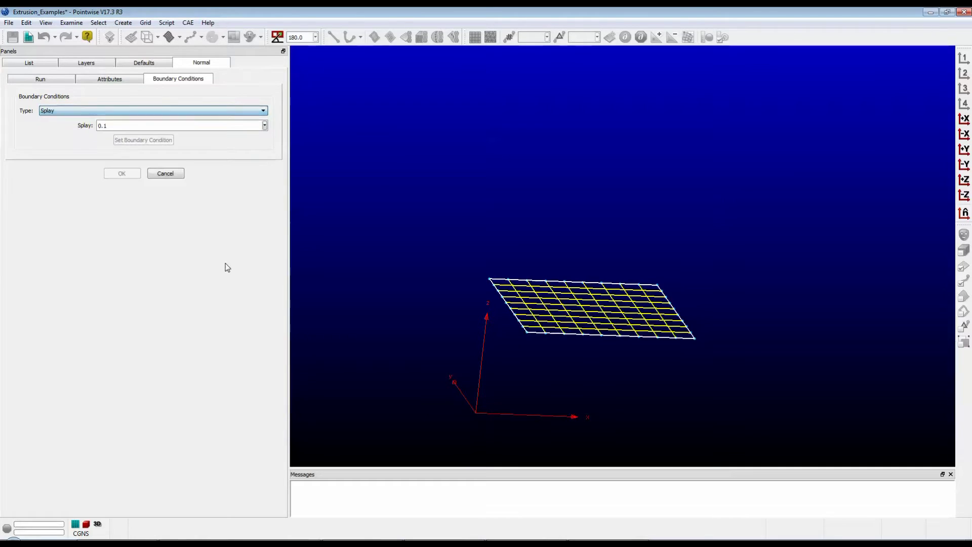
{"action": "left_click", "coordinate": [168, 172]}
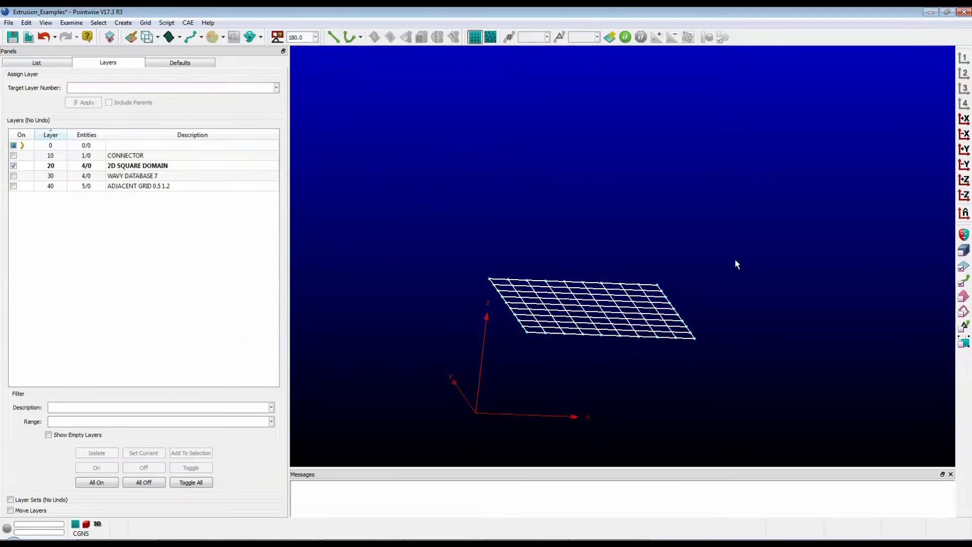
{"action": "left_click", "coordinate": [610, 304]}
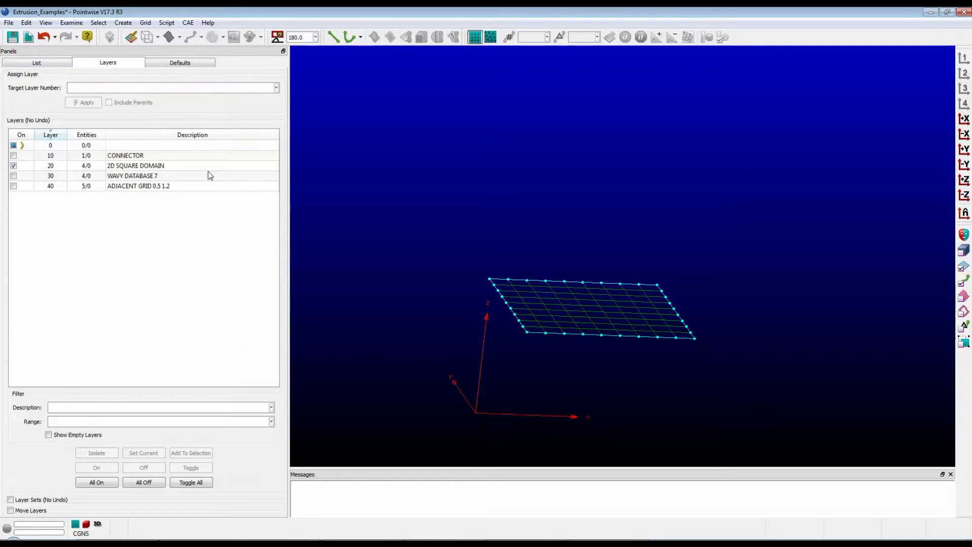
- Show the ADJACENT GRID 0.5 1.2 layer and start a normal extrusion from the 2D square domain
{"action": "left_click", "coordinate": [14, 186]}
{"action": "mouse_move", "coordinate": [615, 278]}
{"action": "right_mouse_down"}
{"action": "mouse_move", "coordinate": [721, 319]}
{"action": "mouse_move", "coordinate": [684, 335]}
{"action": "mouse_move", "coordinate": [712, 330]}
{"action": "mouse_move", "coordinate": [704, 317]}
{"action": "mouse_move", "coordinate": [717, 314]}
{"action": "mouse_move", "coordinate": [718, 324]}
{"action": "mouse_move", "coordinate": [689, 322]}
{"action": "mouse_move", "coordinate": [633, 279]}
{"action": "right_mouse_up"}
{"action": "left_click", "coordinate": [581, 313]}
{"action": "left_click", "coordinate": [581, 315]}
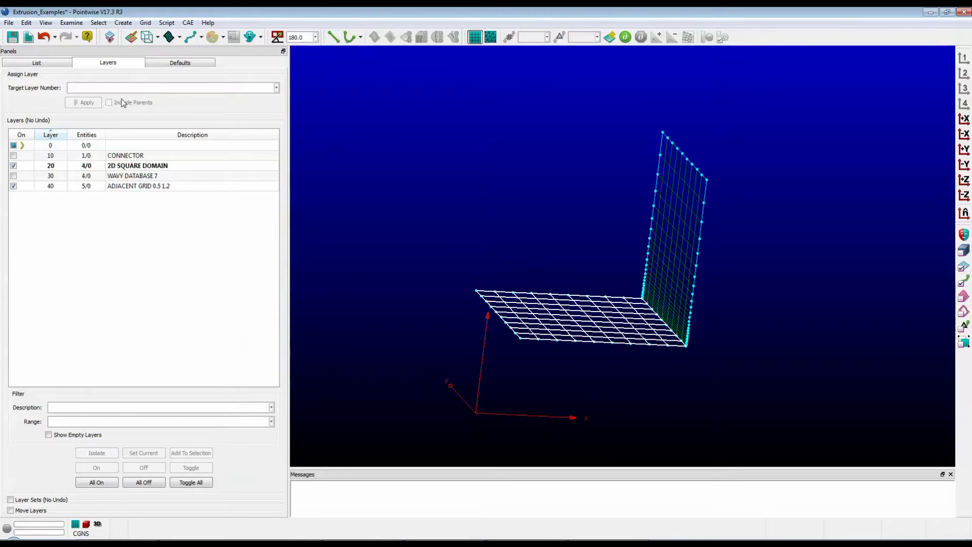
{"action": "left_click", "coordinate": [123, 23]}
{"action": "mouse_move", "coordinate": [149, 89]}
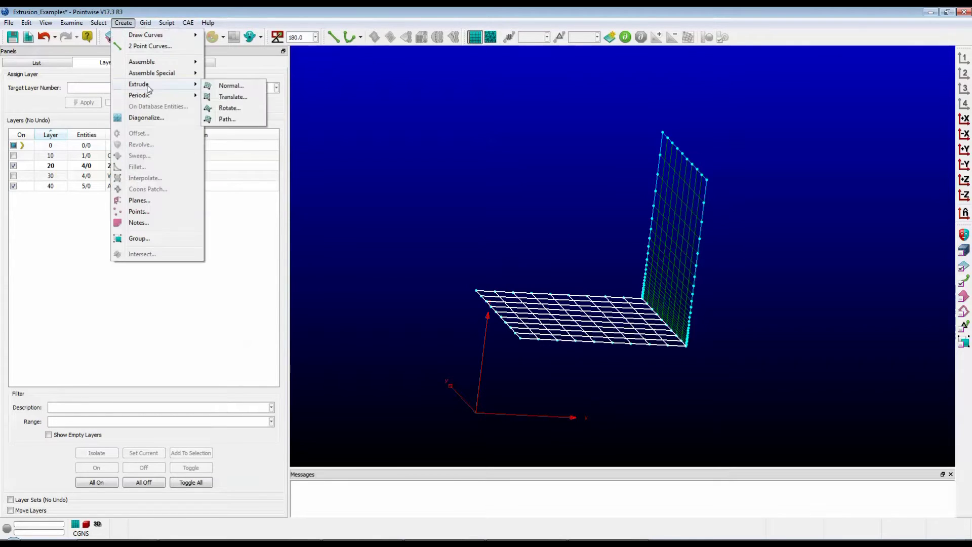
{"action": "left_click", "coordinate": [228, 87]}
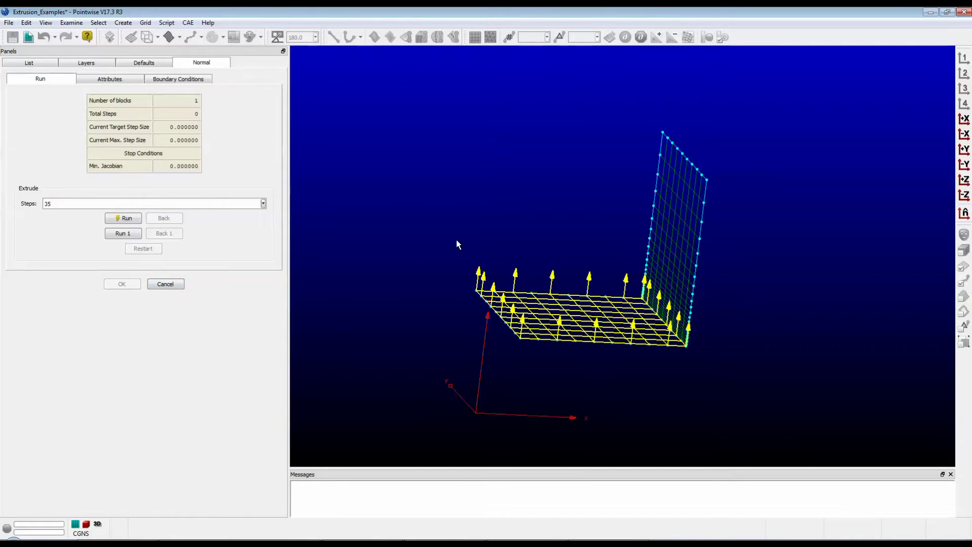
- Apply an Adjacent Grid boundary condition to the edge shared with the vertical domain, using that domain as the adjacent grid
{"action": "left_click", "coordinate": [179, 80]}
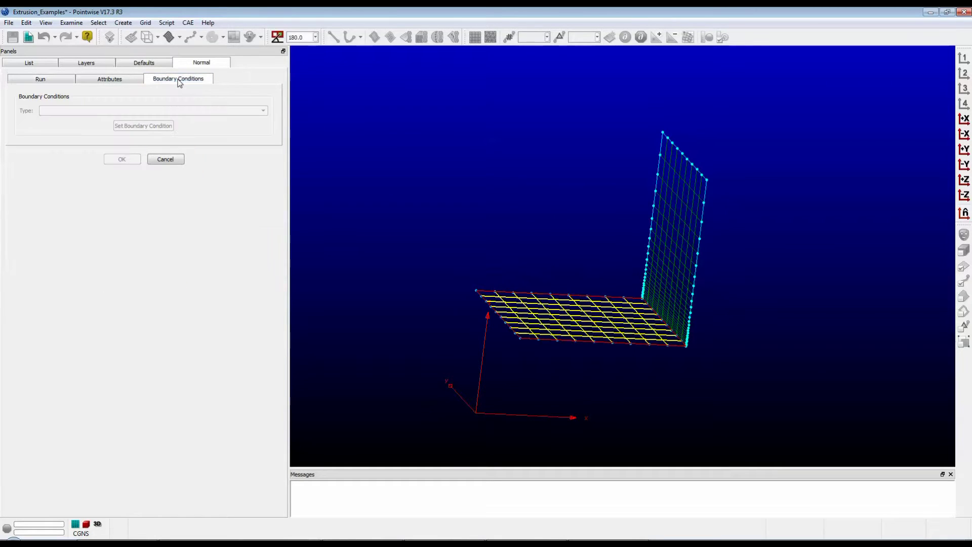
{"action": "left_click", "coordinate": [662, 325]}
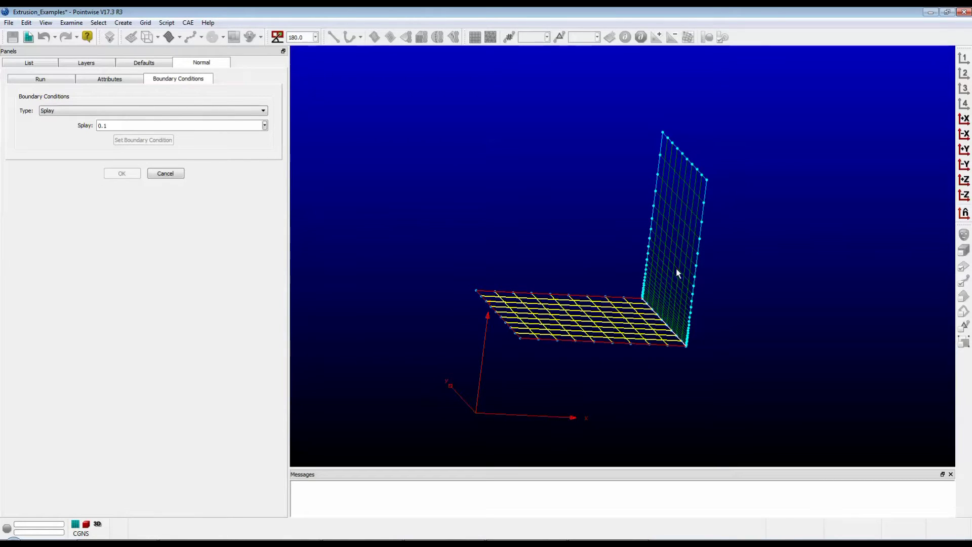
{"action": "left_click", "coordinate": [180, 112]}
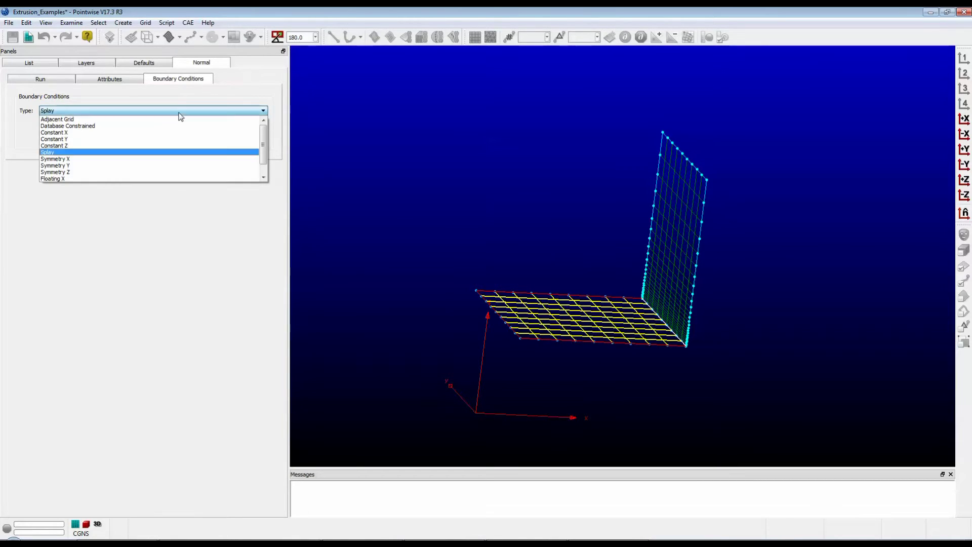
{"action": "left_click", "coordinate": [171, 119]}
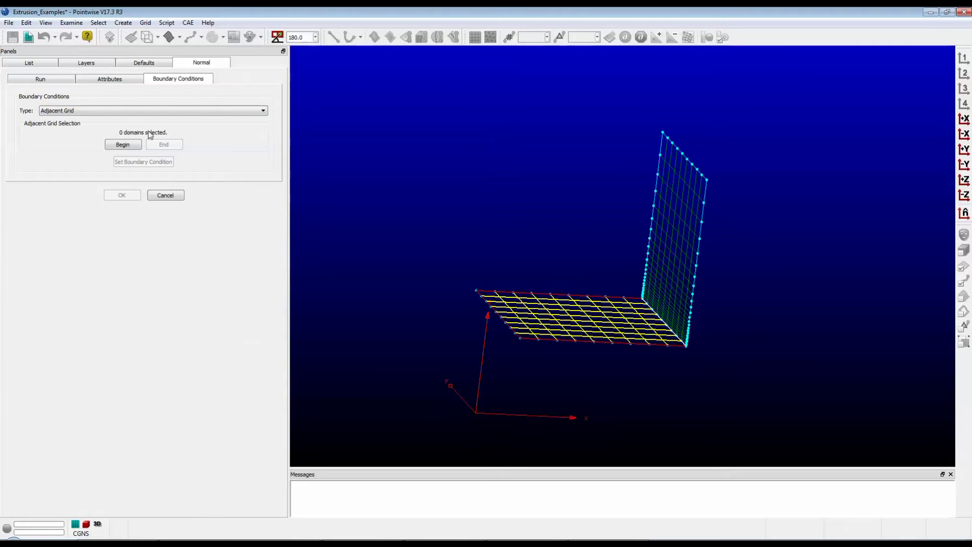
{"action": "left_click", "coordinate": [130, 145]}
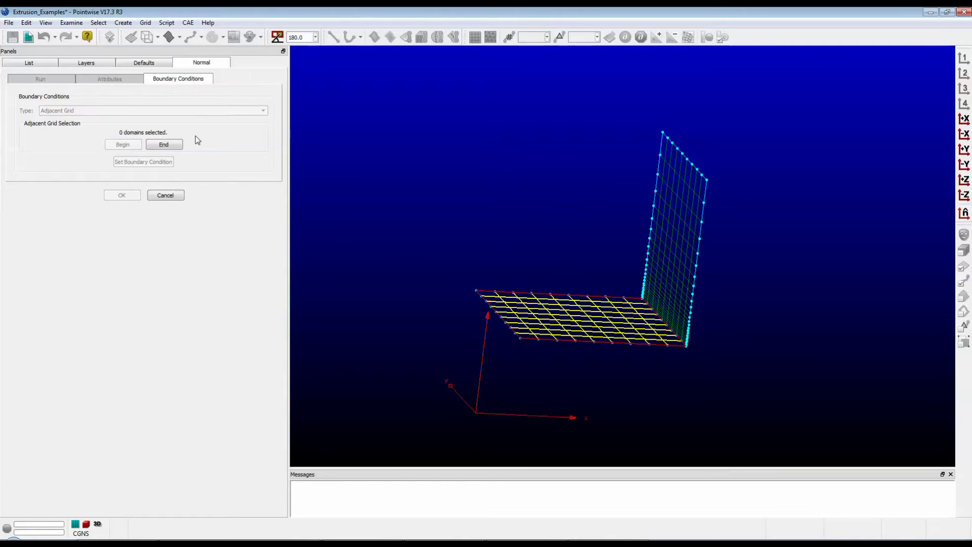
{"action": "left_click", "coordinate": [677, 234]}
{"action": "left_click", "coordinate": [164, 145]}
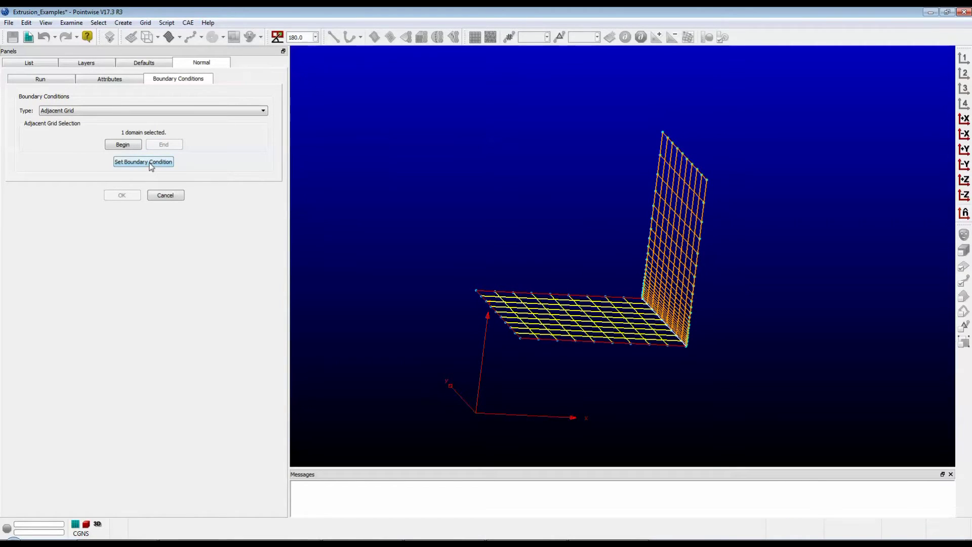
{"action": "left_click", "coordinate": [153, 162]}
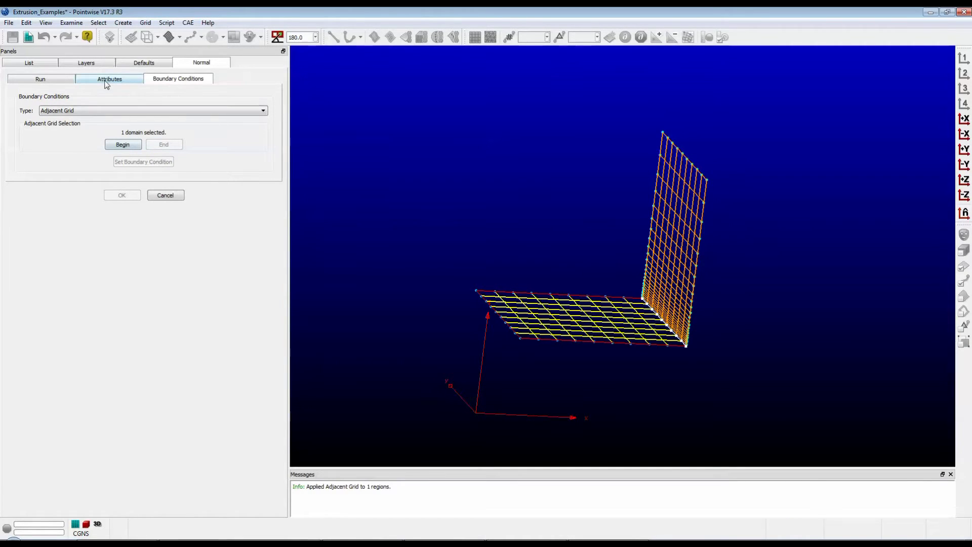
- Run the square domain's extrusion for 15 steps and inspect how the new block follows the adjacent vertical domain
{"action": "left_click", "coordinate": [43, 79]}
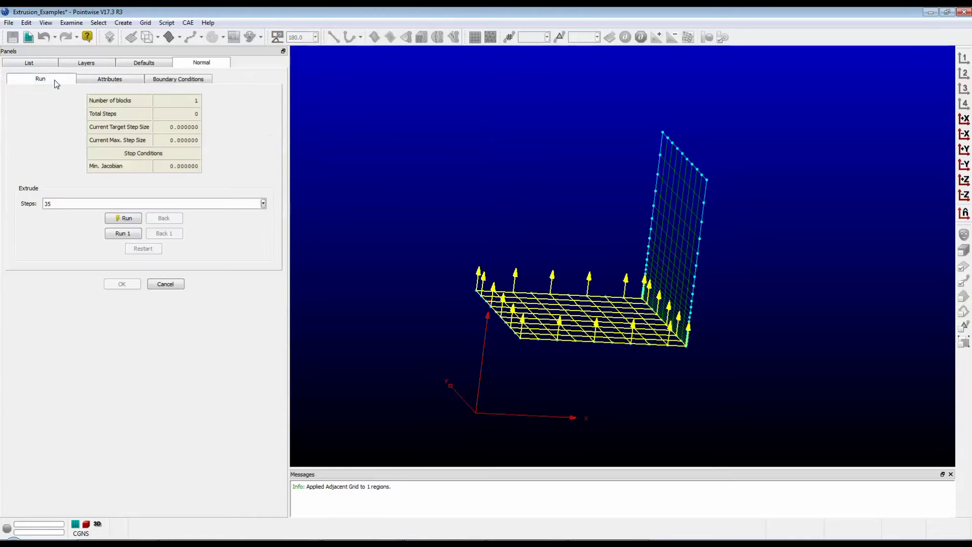
{"action": "left_click_drag", "start_coordinate": [86, 203], "coordinate": [26, 205]}
{"action": "left_click", "coordinate": [135, 223]}
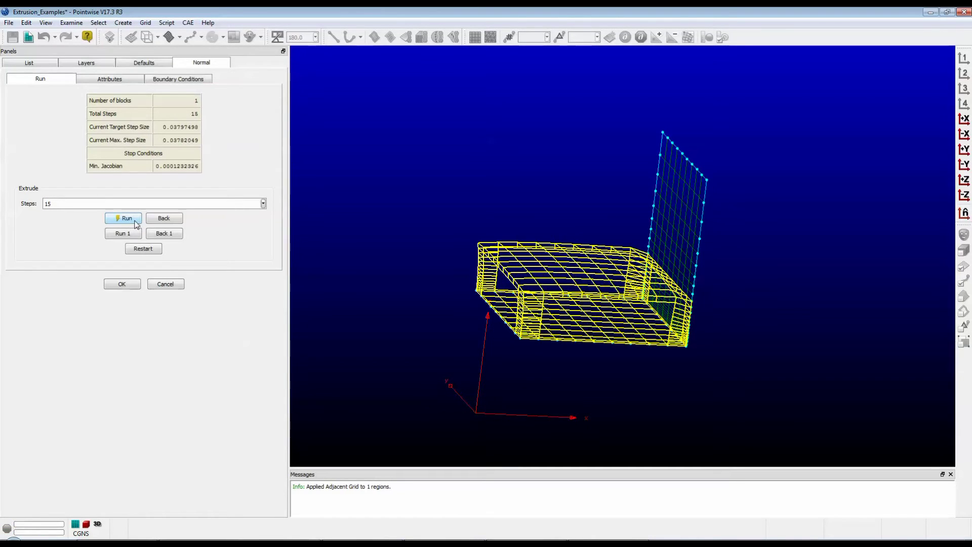
{"action": "right_click_drag", "start_coordinate": [702, 333], "coordinate": [706, 366]}
{"action": "scroll", "coordinate": [703, 366], "scroll_direction": "up", "scroll_amount": 5}
{"action": "middle_click_drag", "start_coordinate": [703, 366], "coordinate": [750, 295]}
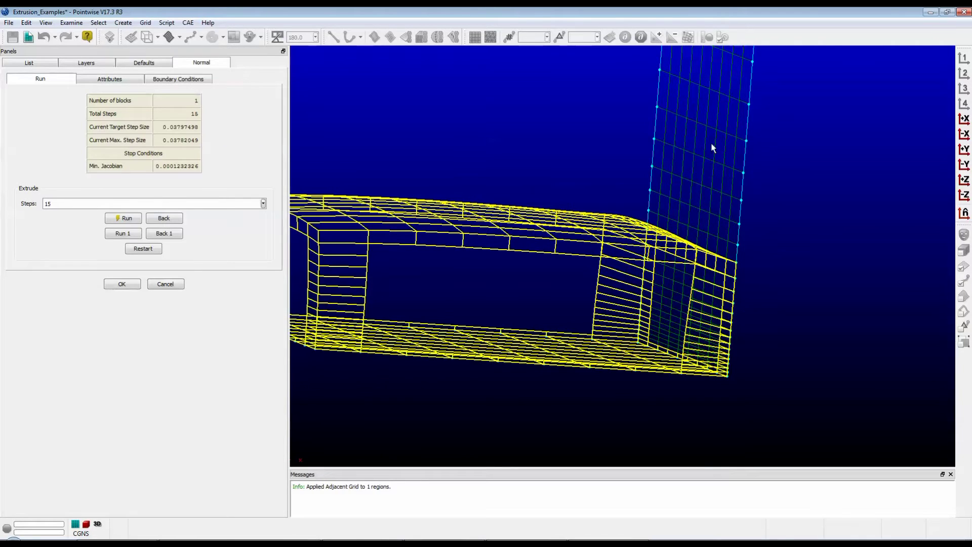
{"action": "right_click_drag", "start_coordinate": [725, 192], "coordinate": [708, 159]}
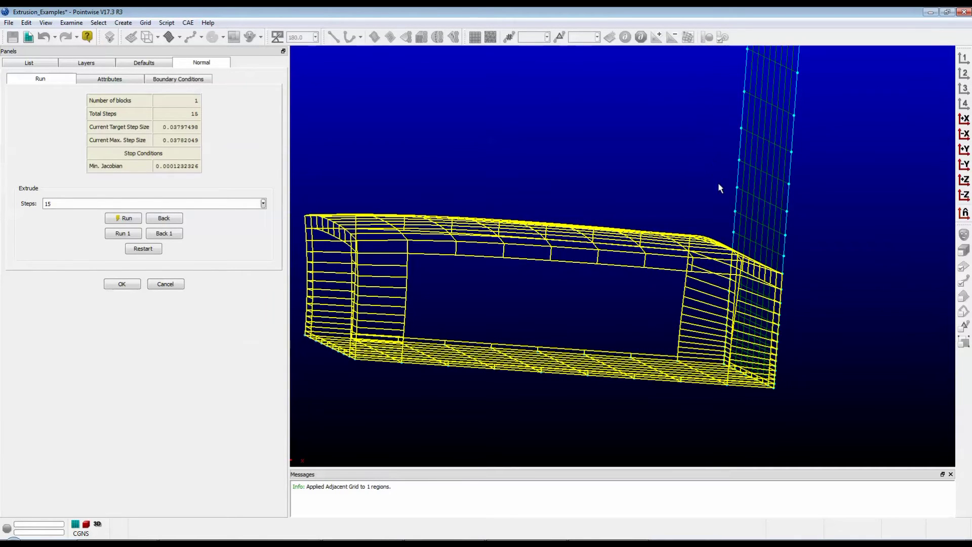
{"action": "right_click_drag", "start_coordinate": [728, 190], "coordinate": [726, 255]}
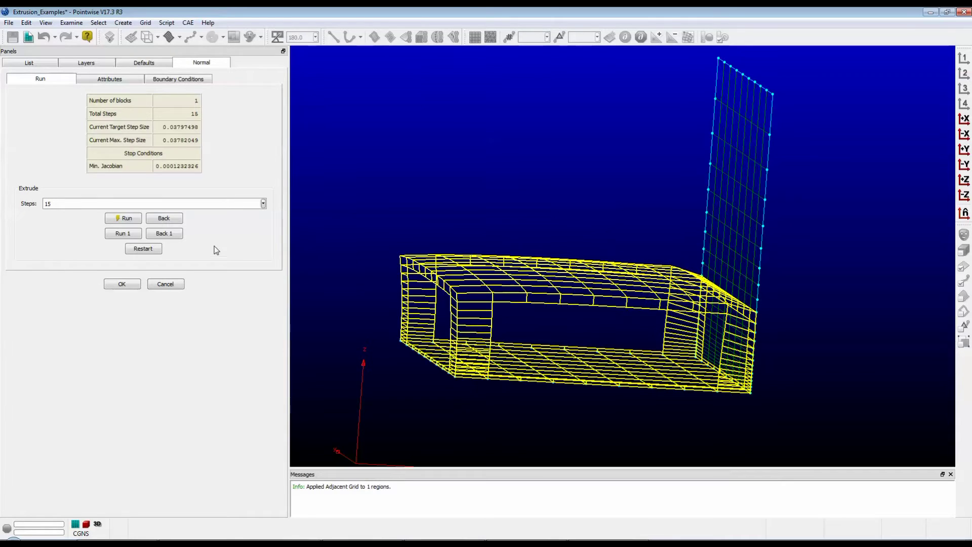
- Restart the extrusion and review the boundary condition types available for the edge shared with the vertical domain
{"action": "left_click", "coordinate": [143, 251]}
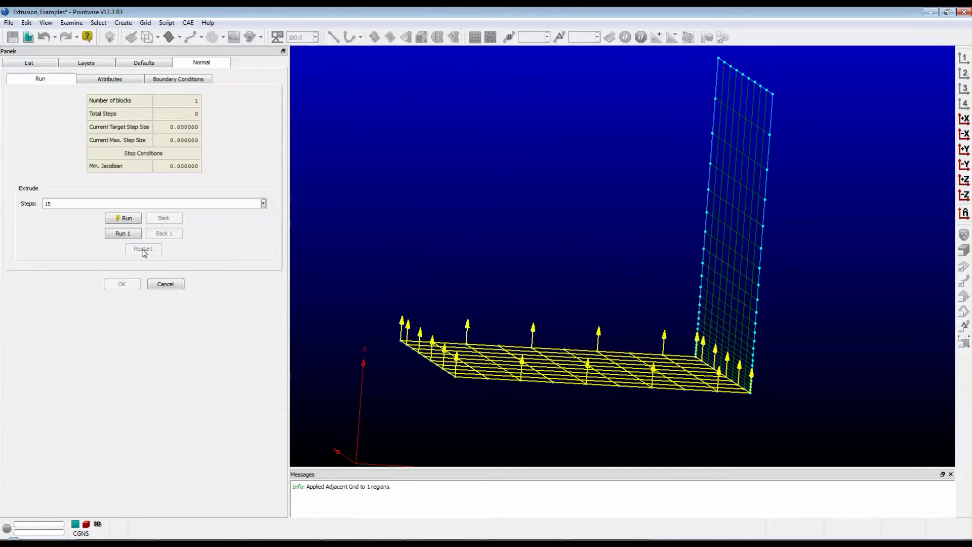
{"action": "left_click", "coordinate": [181, 81]}
{"action": "right_click_drag", "start_coordinate": [516, 252], "coordinate": [586, 263]}
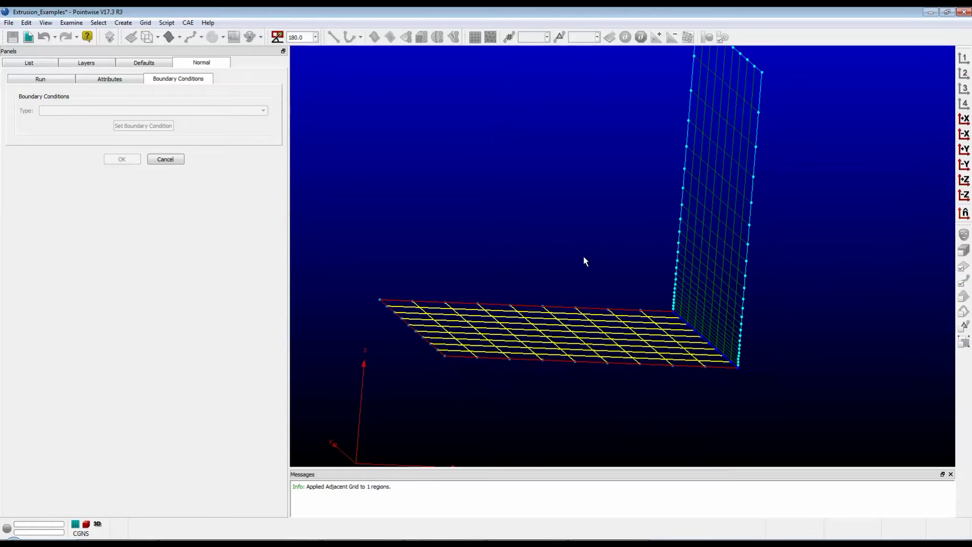
{"action": "left_click", "coordinate": [687, 328]}
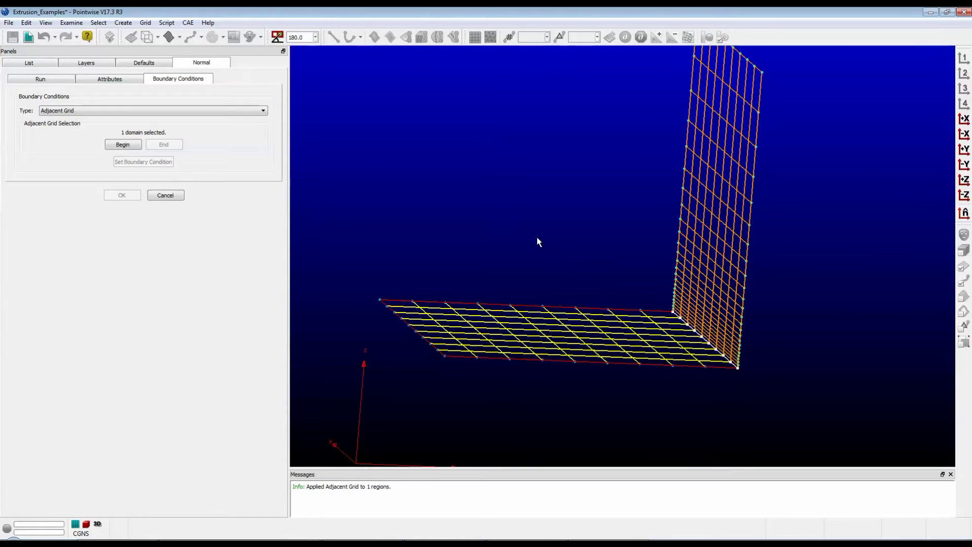
{"action": "left_click", "coordinate": [264, 114]}
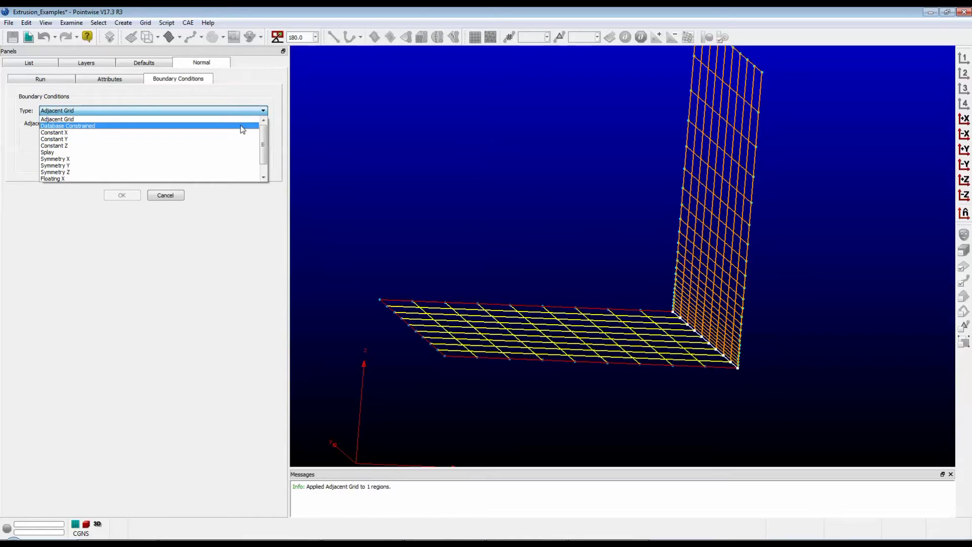
{"action": "left_click", "coordinate": [256, 100]}
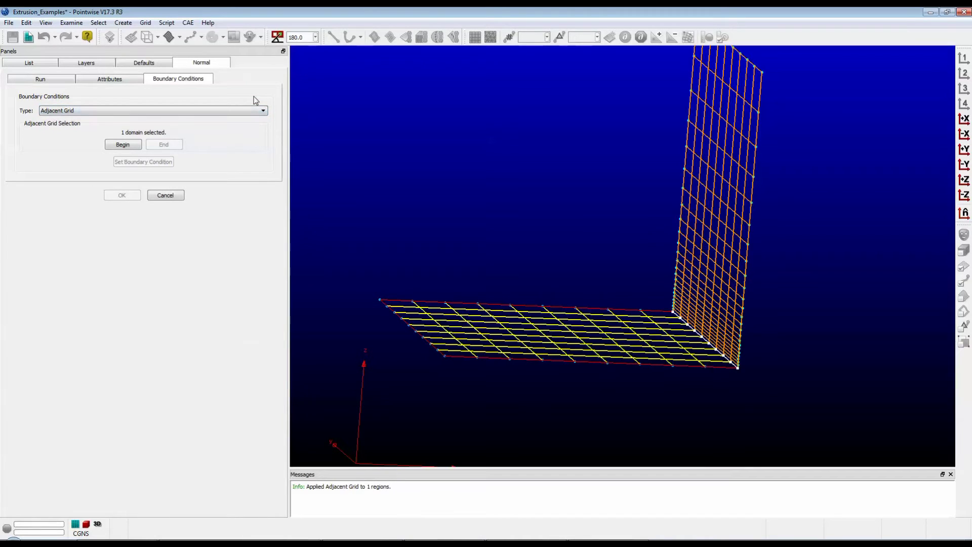
- Cancel the extrusion and replace the visible ADJACENT GRID 0.5 1.2 layer with the WAVY DATABASE 7 layer
{"action": "left_click", "coordinate": [165, 195]}
{"action": "scroll", "coordinate": [575, 165], "scroll_direction": "down", "scroll_amount": 2}
{"action": "middle_click_drag", "start_coordinate": [575, 165], "coordinate": [644, 240]}
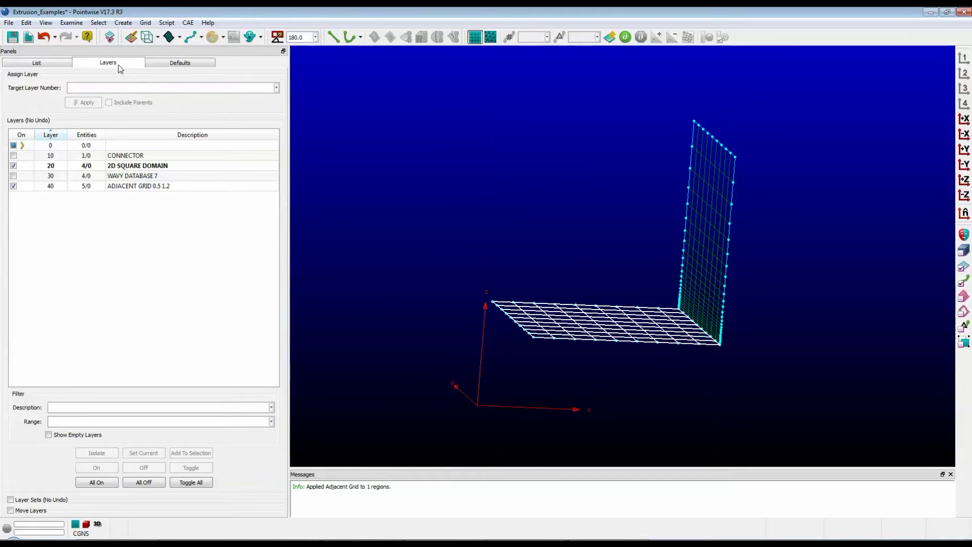
{"action": "left_click", "coordinate": [14, 186]}
{"action": "left_click", "coordinate": [14, 175]}
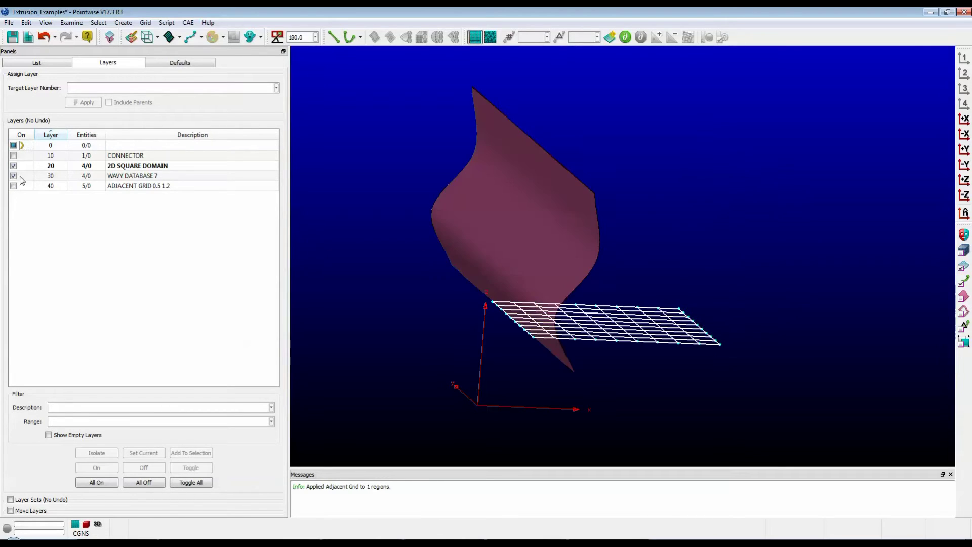
{"action": "mouse_move", "coordinate": [567, 223]}
{"action": "right_mouse_down"}
{"action": "mouse_move", "coordinate": [613, 250]}
{"action": "mouse_move", "coordinate": [662, 260]}
{"action": "mouse_move", "coordinate": [679, 241]}
{"action": "mouse_move", "coordinate": [679, 256]}
{"action": "mouse_move", "coordinate": [697, 256]}
{"action": "mouse_move", "coordinate": [682, 247]}
{"action": "mouse_move", "coordinate": [682, 258]}
{"action": "mouse_move", "coordinate": [710, 254]}
{"action": "mouse_move", "coordinate": [673, 246]}
{"action": "mouse_move", "coordinate": [657, 257]}
{"action": "mouse_move", "coordinate": [669, 250]}
{"action": "mouse_move", "coordinate": [526, 234]}
{"action": "mouse_move", "coordinate": [643, 236]}
{"action": "mouse_move", "coordinate": [630, 263]}
{"action": "mouse_move", "coordinate": [405, 213]}
{"action": "right_mouse_up"}
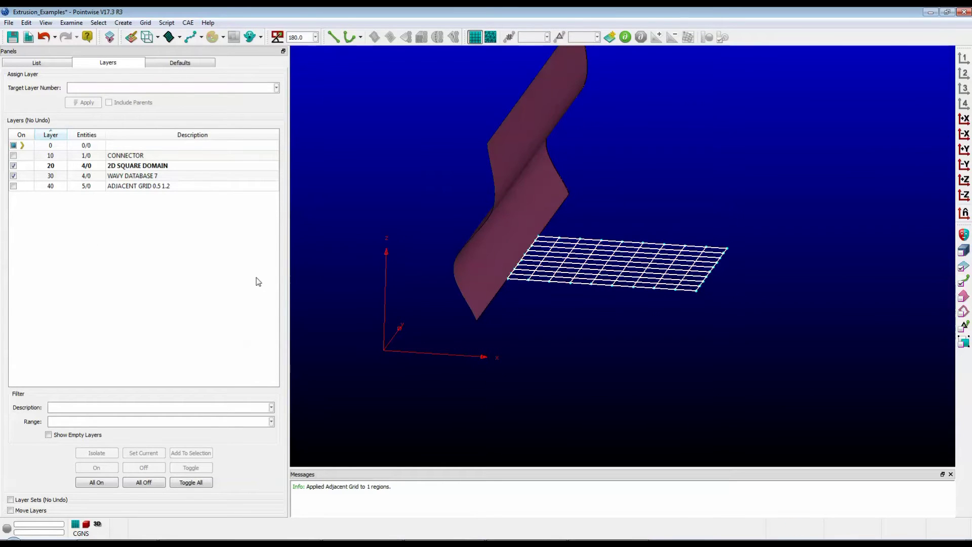
- Start a normal extrusion from the square domain beside the wavy database surface
{"action": "left_click", "coordinate": [612, 270]}
{"action": "left_click", "coordinate": [123, 22]}
{"action": "mouse_move", "coordinate": [149, 87]}
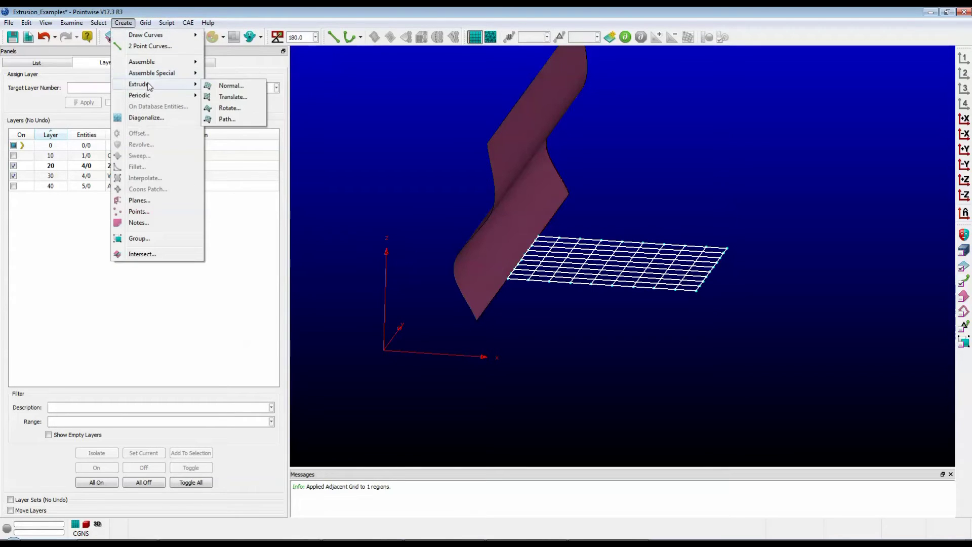
{"action": "left_click", "coordinate": [229, 86]}
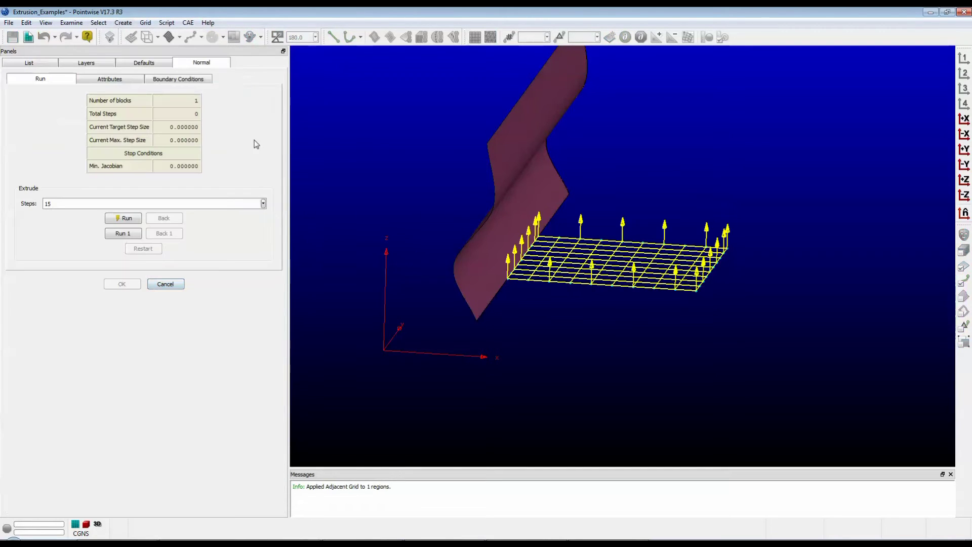
- Apply a Database Constrained boundary condition to the domain edge on the wavy surface, using that surface as the constraint
{"action": "left_click", "coordinate": [170, 80]}
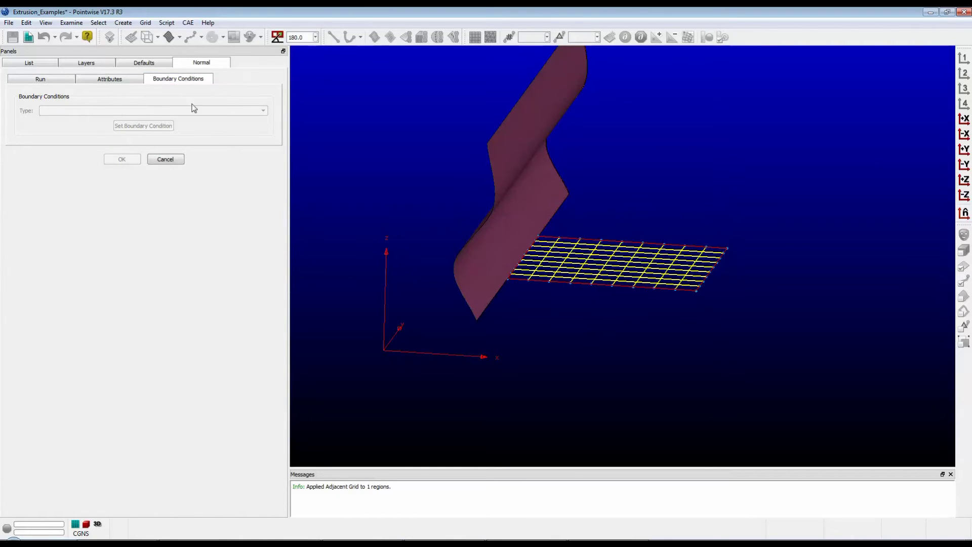
{"action": "left_click", "coordinate": [525, 259]}
{"action": "right_click_drag", "start_coordinate": [514, 272], "coordinate": [504, 291]}
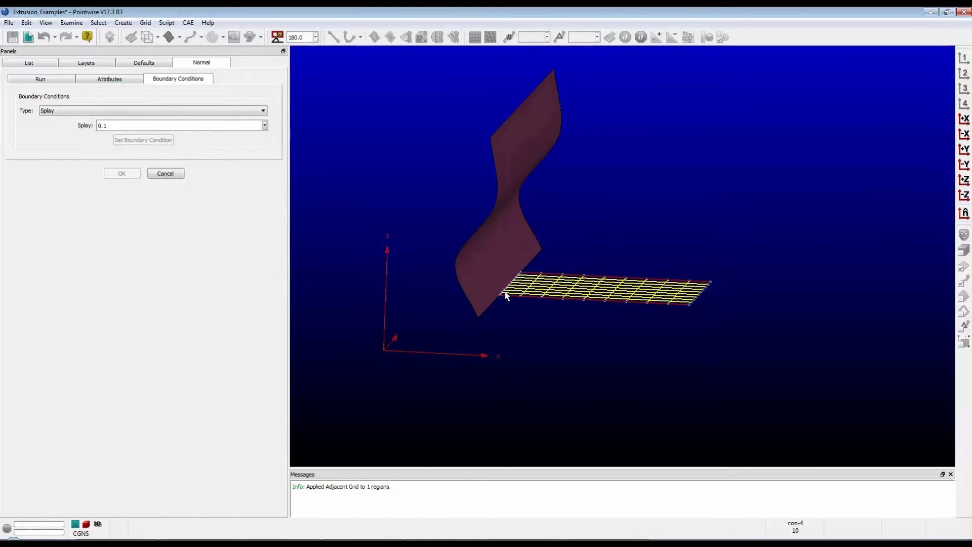
{"action": "left_click", "coordinate": [192, 111]}
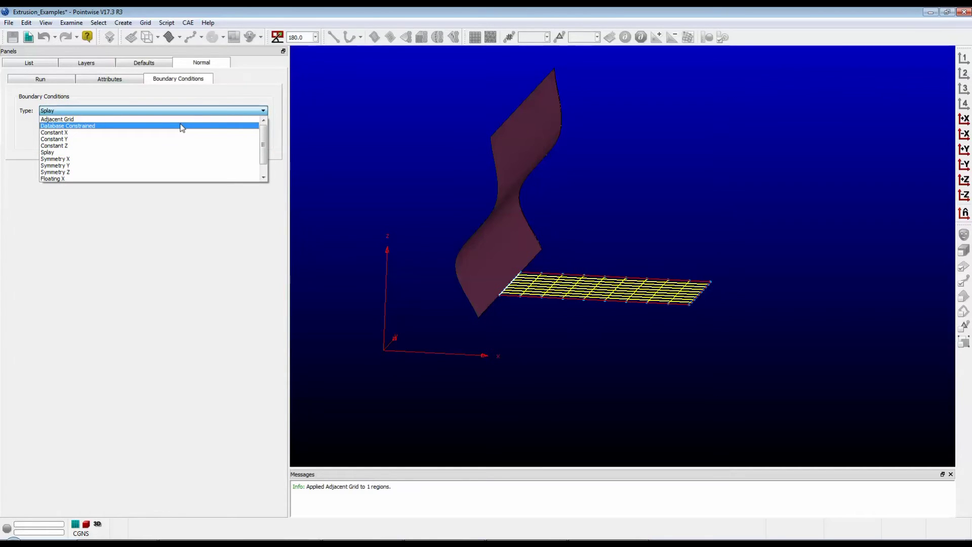
{"action": "left_click", "coordinate": [182, 126]}
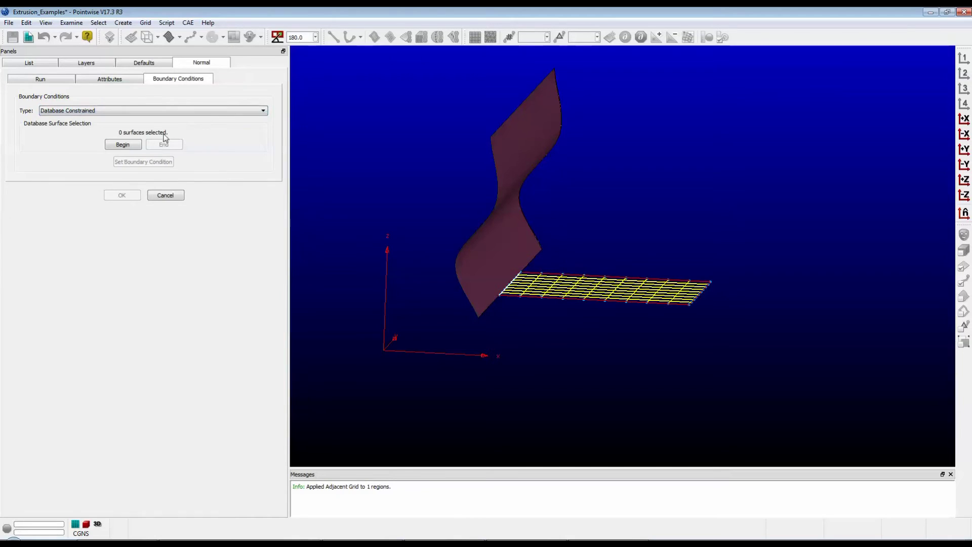
{"action": "left_click", "coordinate": [123, 146]}
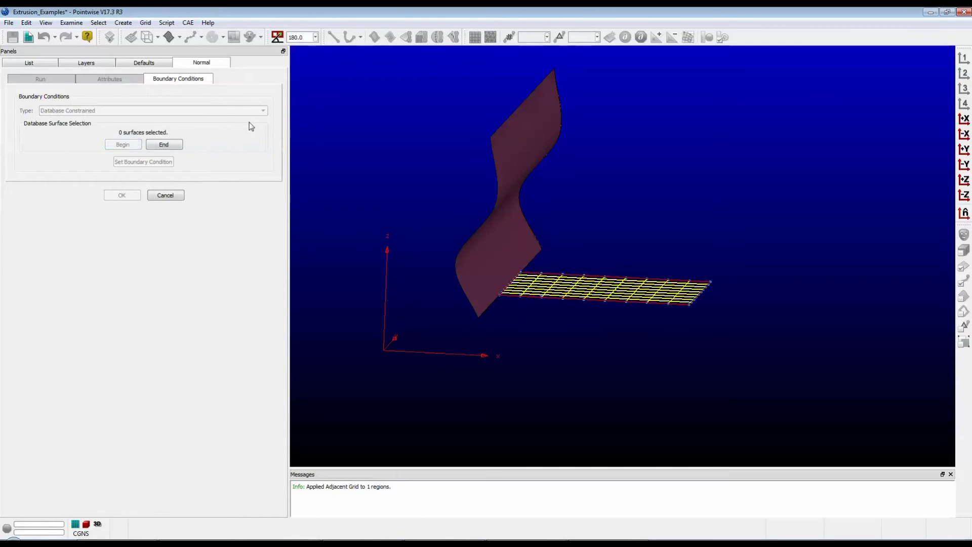
{"action": "left_click", "coordinate": [511, 181]}
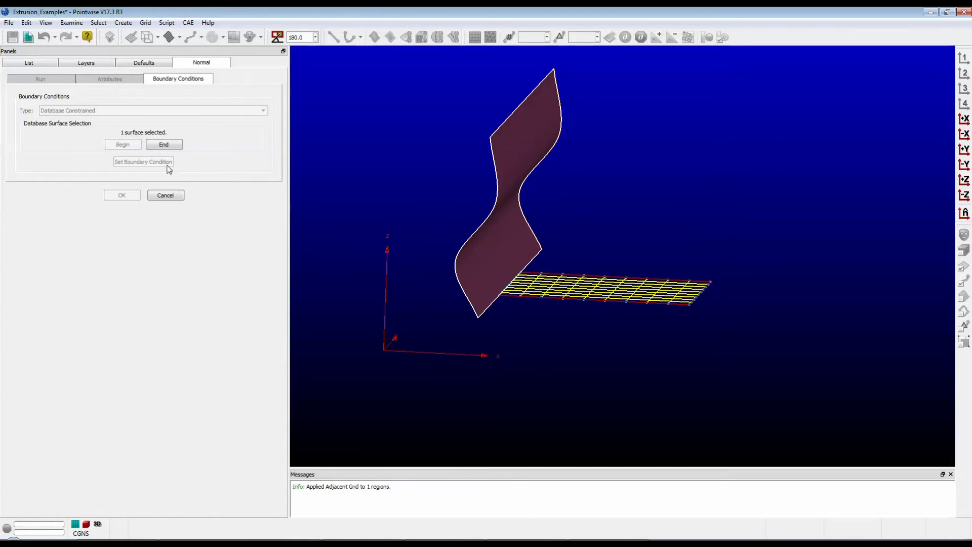
{"action": "left_click", "coordinate": [165, 145]}
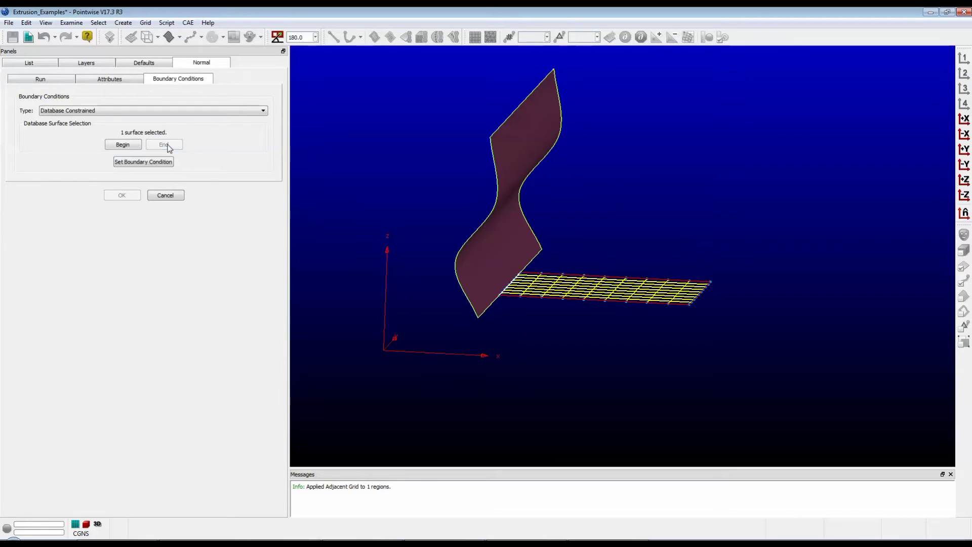
{"action": "left_click", "coordinate": [156, 162]}
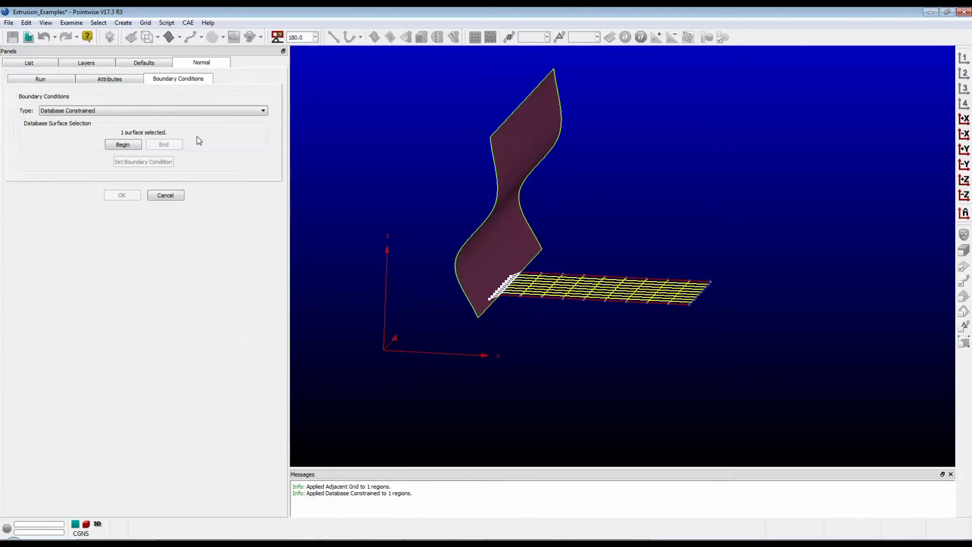
- Run the database-constrained extrusion for 7 steps
{"action": "left_click", "coordinate": [46, 80]}
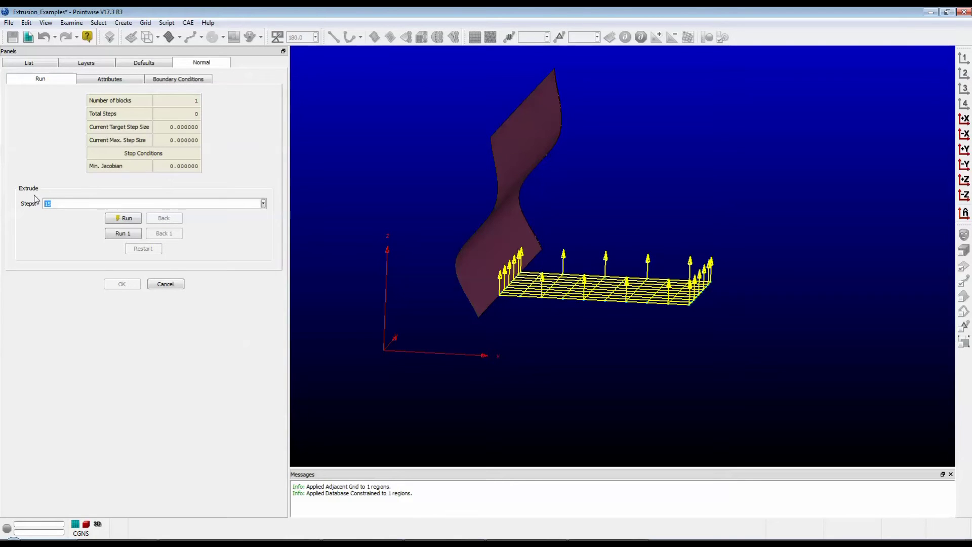
{"action": "right_click_drag", "start_coordinate": [517, 286], "coordinate": [554, 278]}
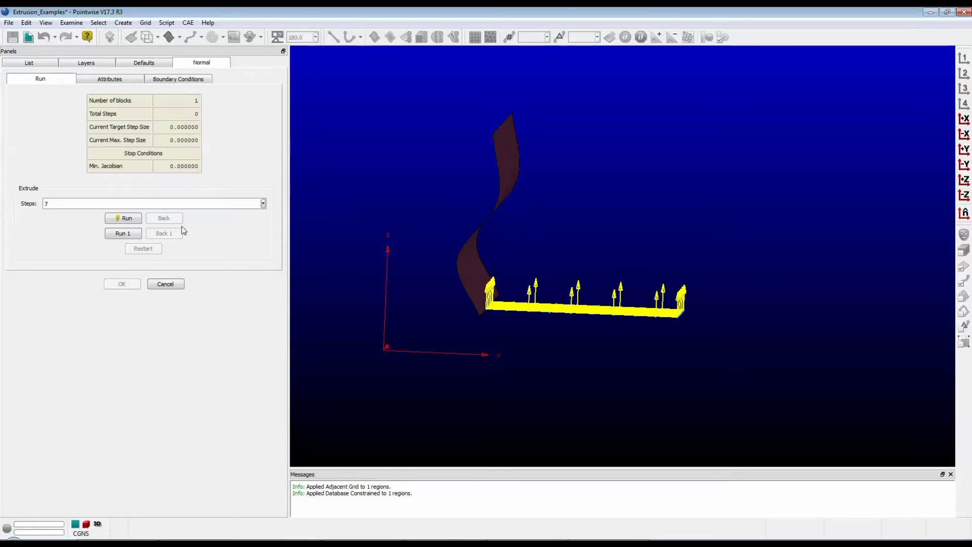
{"action": "left_click", "coordinate": [128, 221]}
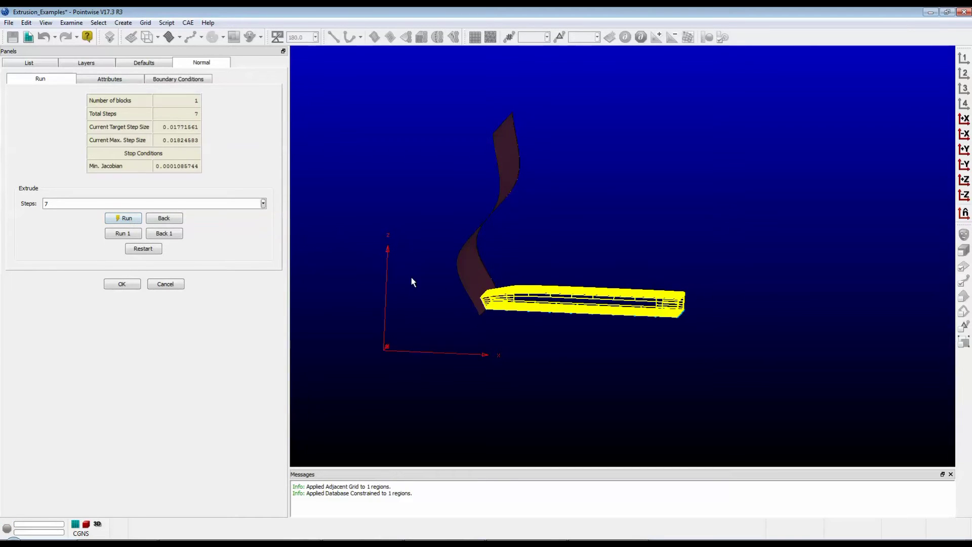
- Restart the extrusion, run it for 15 steps, and inspect how the block's side follows the wavy surface
{"action": "left_click", "coordinate": [146, 248]}
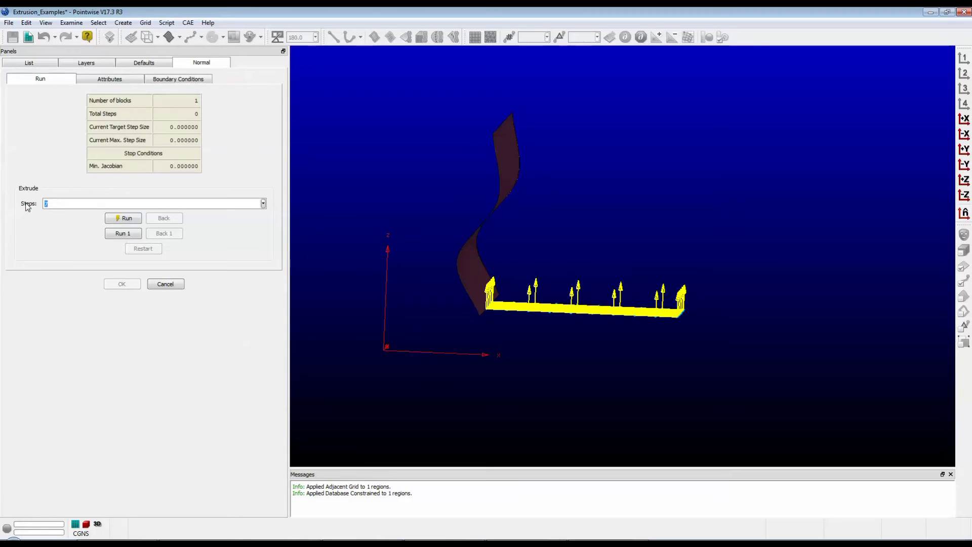
{"action": "left_click", "coordinate": [128, 220]}
{"action": "right_click_drag", "start_coordinate": [434, 321], "coordinate": [588, 335]}
{"action": "scroll", "coordinate": [460, 296], "scroll_direction": "up", "scroll_amount": 3}
{"action": "scroll", "coordinate": [460, 296], "scroll_direction": "up", "scroll_amount": 3}
{"action": "right_click_drag", "start_coordinate": [586, 329], "coordinate": [605, 318]}
- Discard the extruded steps and cancel the database-constrained extrusion
{"action": "left_click", "coordinate": [142, 248]}
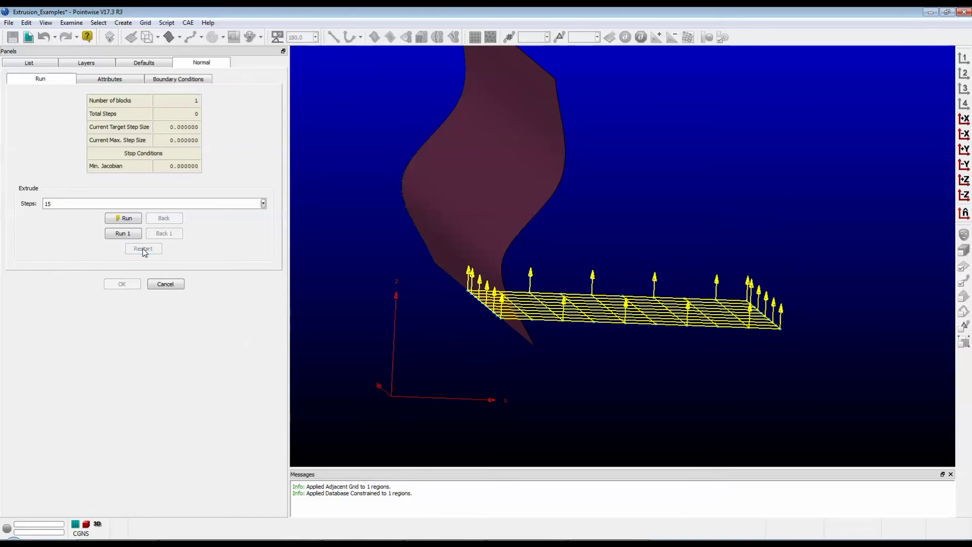
{"action": "right_click_drag", "start_coordinate": [530, 275], "coordinate": [486, 254]}
{"action": "left_click", "coordinate": [178, 78]}
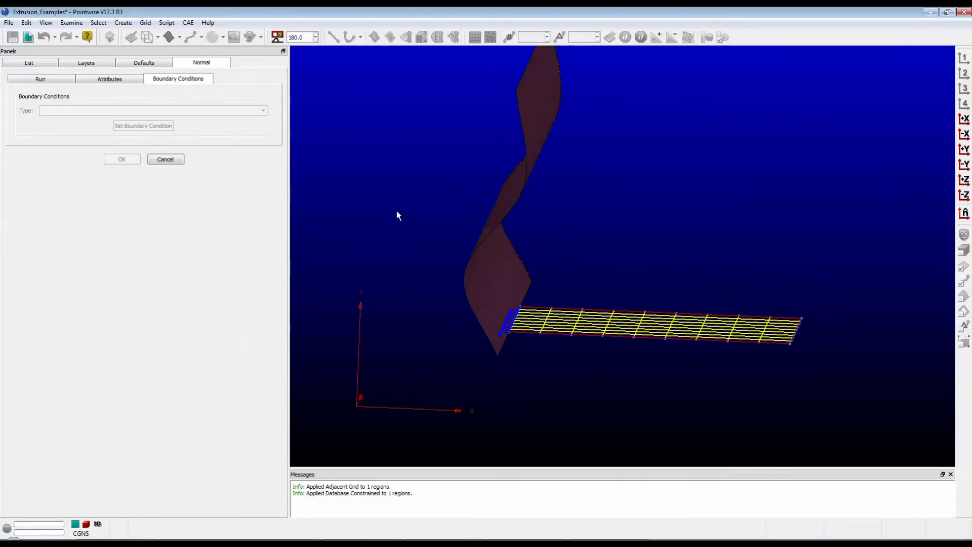
{"action": "left_click", "coordinate": [164, 159]}
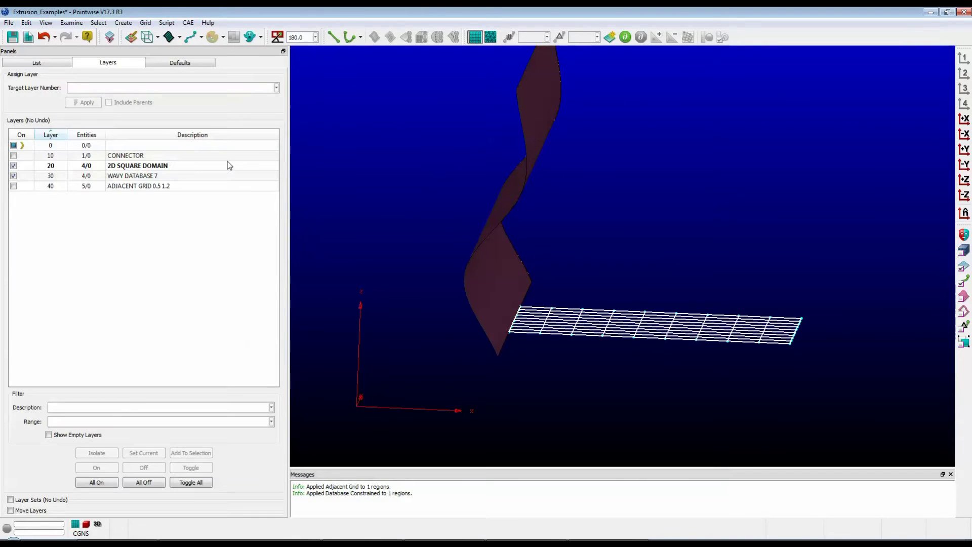
- Hide the WAVY DATABASE 7 layer and start a normal extrusion from the 2D square domain
{"action": "left_click", "coordinate": [13, 176]}
{"action": "mouse_move", "coordinate": [654, 286]}
{"action": "right_mouse_down"}
{"action": "mouse_move", "coordinate": [495, 276]}
{"action": "mouse_move", "coordinate": [619, 313]}
{"action": "mouse_move", "coordinate": [599, 321]}
{"action": "mouse_move", "coordinate": [620, 327]}
{"action": "right_mouse_up"}
{"action": "left_click", "coordinate": [675, 267]}
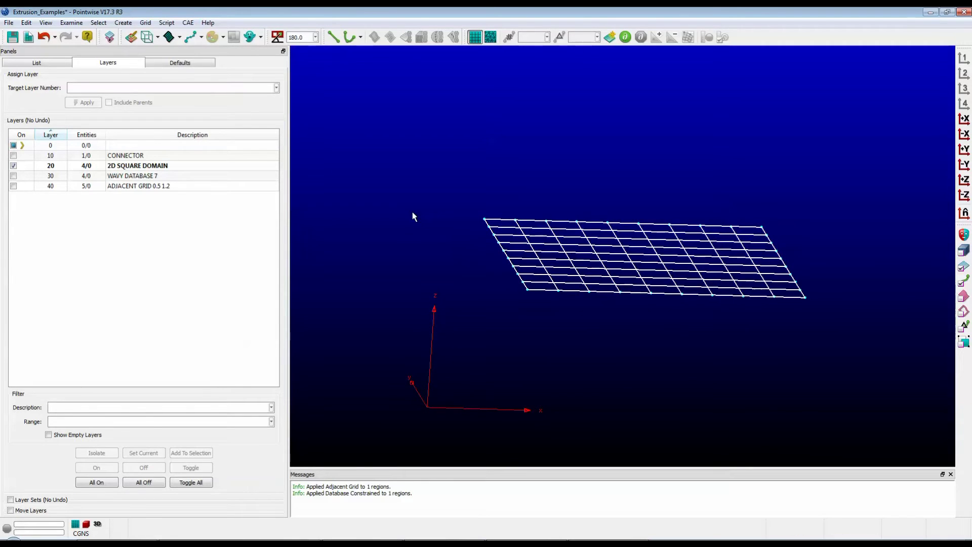
{"action": "left_click", "coordinate": [123, 23]}
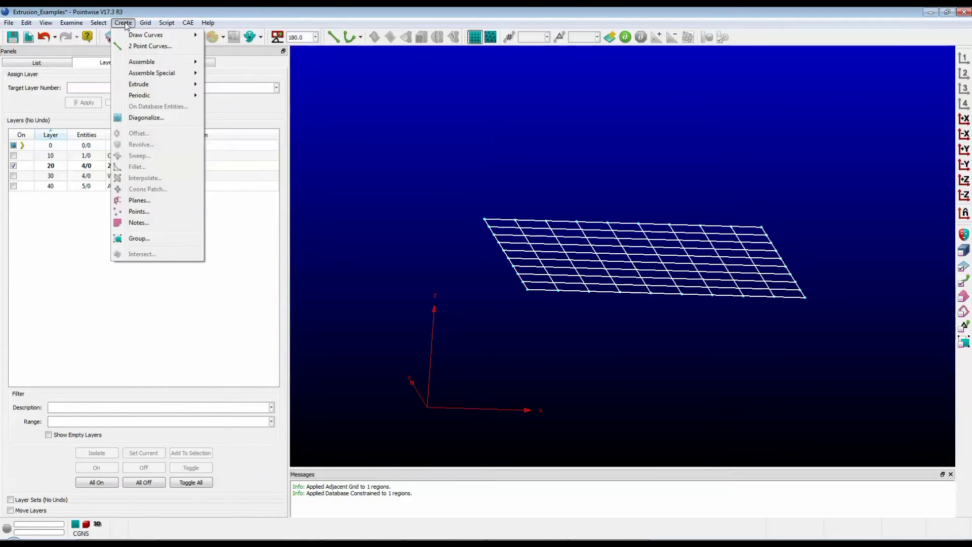
{"action": "mouse_move", "coordinate": [152, 85]}
{"action": "left_click", "coordinate": [231, 84]}
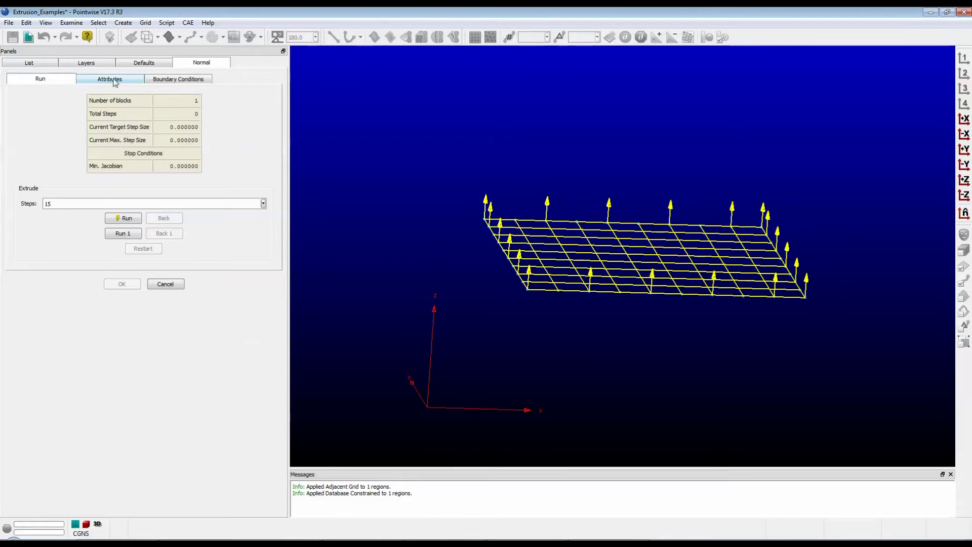
- Apply a Splay boundary condition of 0.9 to the square domain's minimum-X edge
{"action": "left_click", "coordinate": [187, 81]}
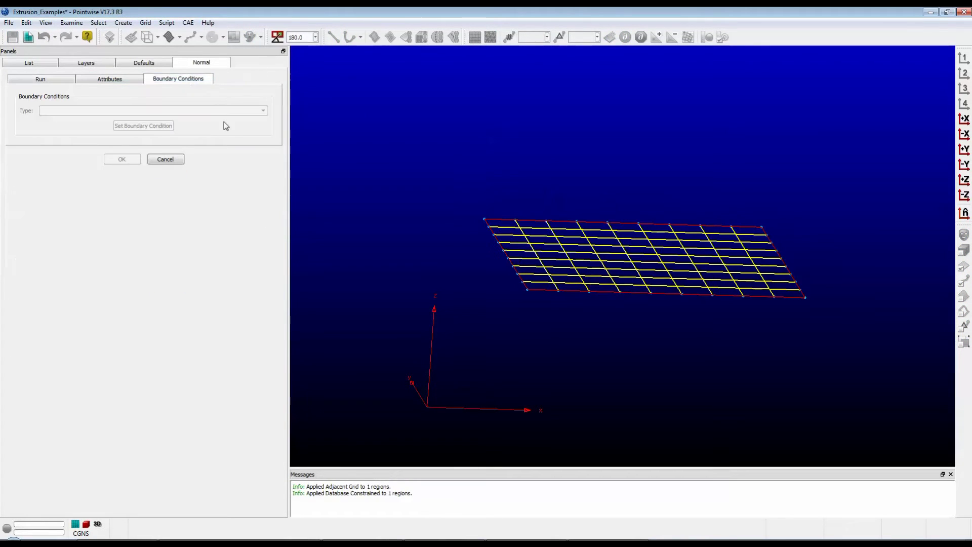
{"action": "left_click", "coordinate": [501, 248]}
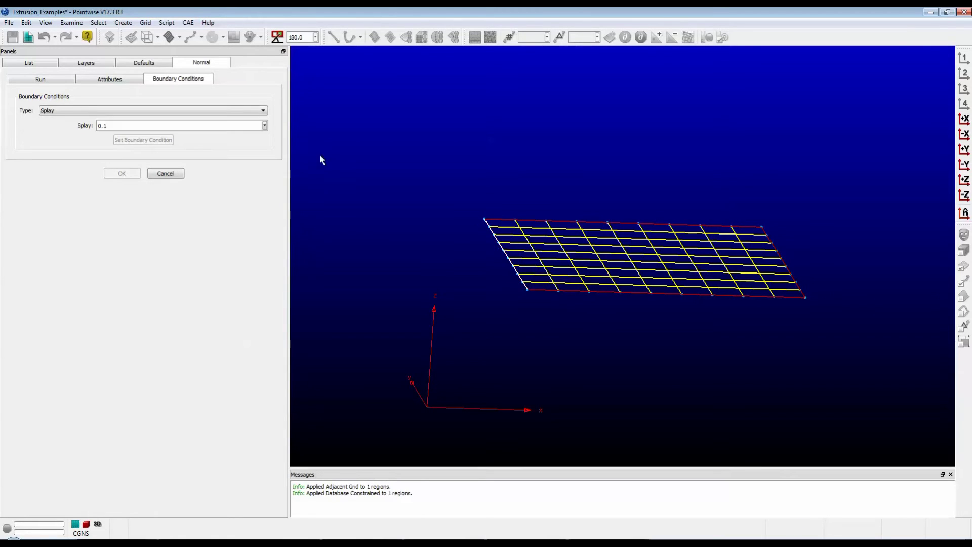
{"action": "left_click", "coordinate": [189, 112]}
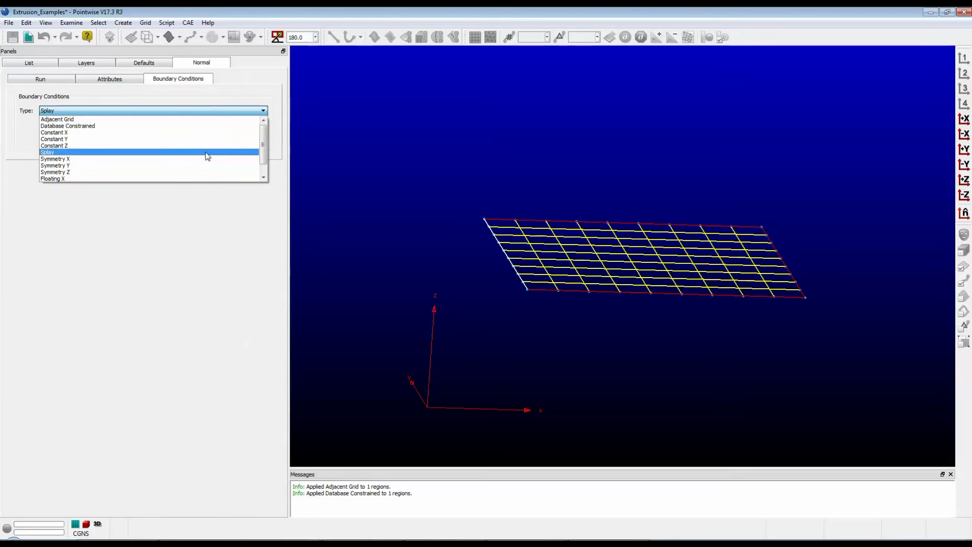
{"action": "left_click", "coordinate": [178, 153]}
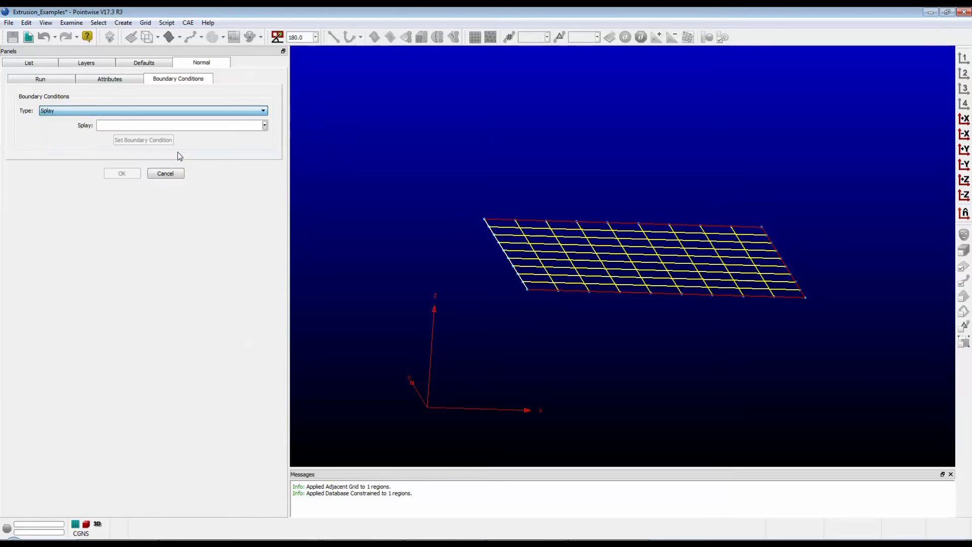
{"action": "key", "text": "Return"}
{"action": "left_click", "coordinate": [154, 139]}
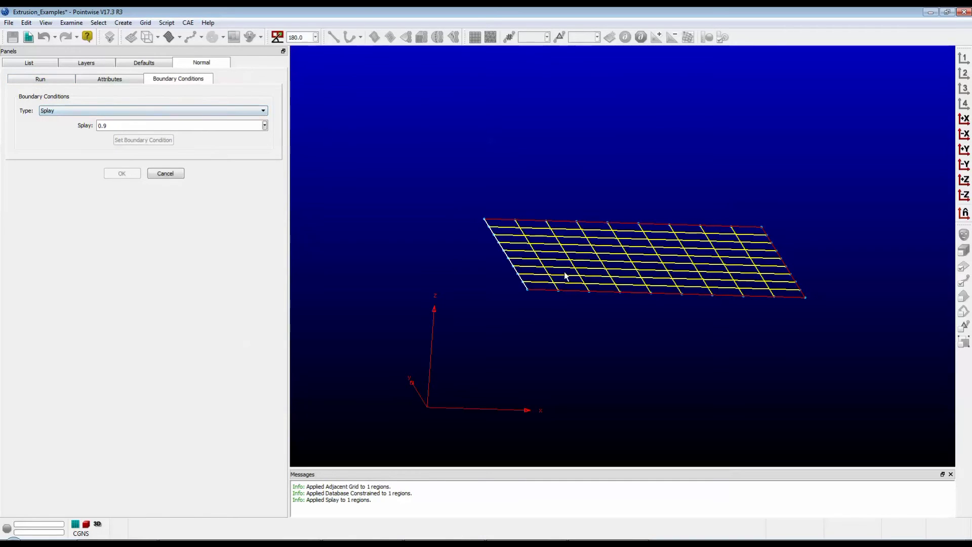
- Apply a Splay boundary condition of 0.9 to all four edges of the square domain
{"action": "left_click_drag", "start_coordinate": [458, 143], "coordinate": [833, 350]}
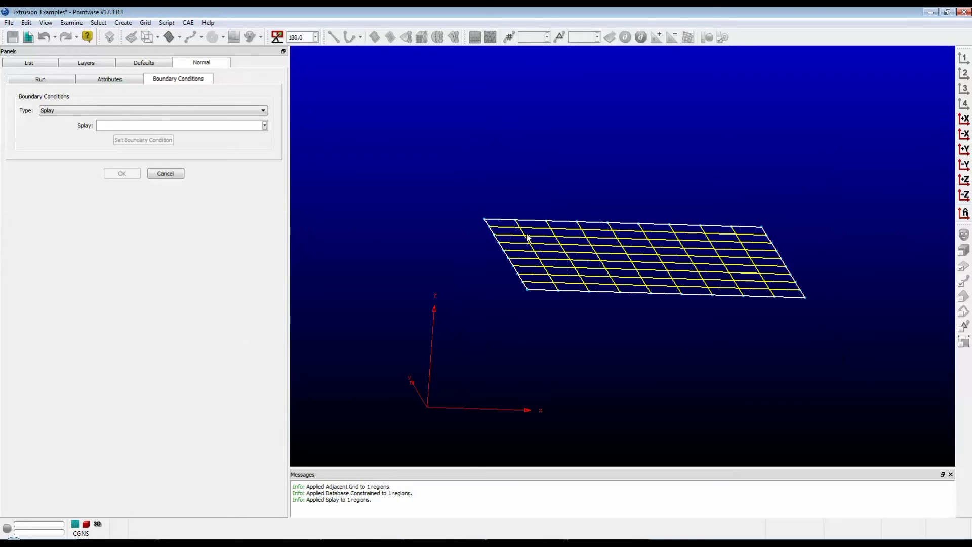
{"action": "left_click", "coordinate": [218, 111]}
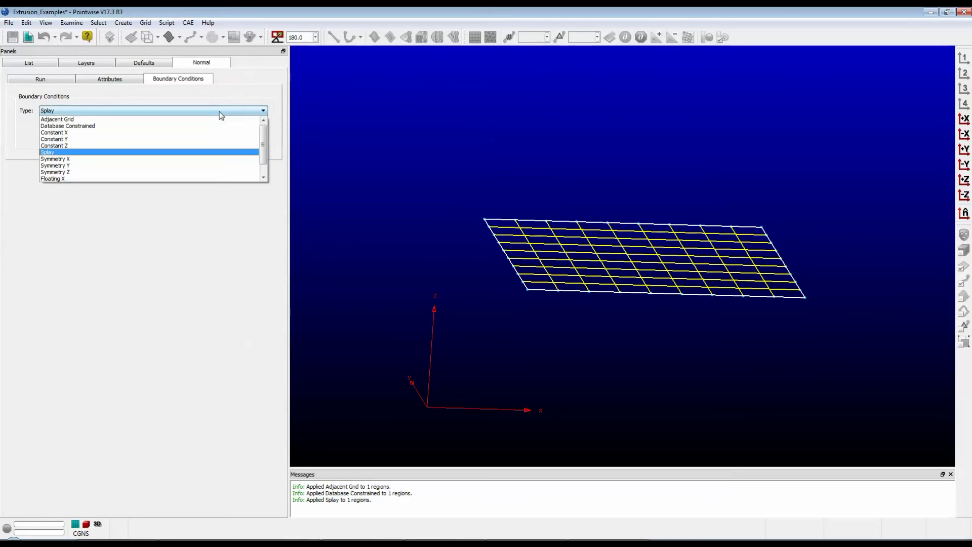
{"action": "left_click", "coordinate": [161, 153]}
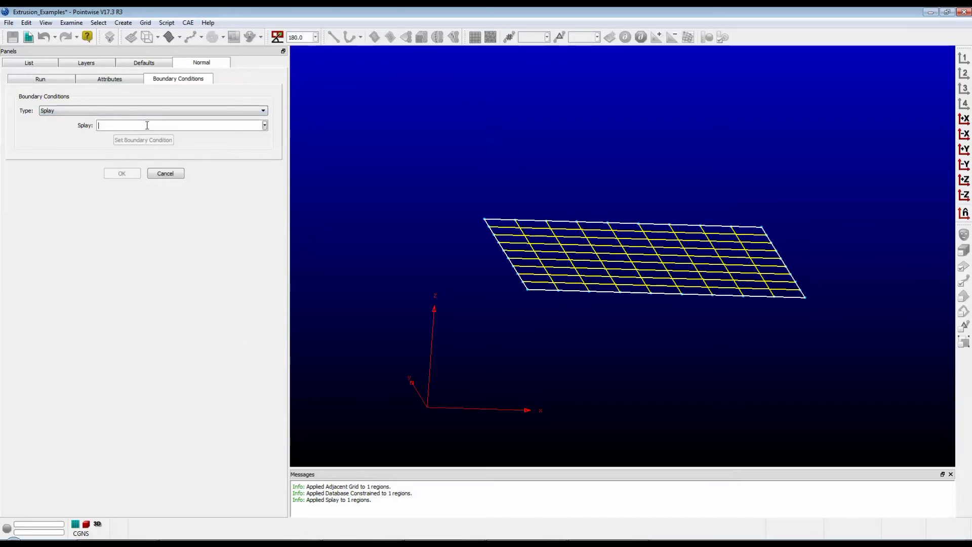
{"action": "left_click", "coordinate": [147, 125]}
{"action": "type", "text": "0.9"}
{"action": "left_click", "coordinate": [150, 140]}
- Run the splayed extrusion for 20 steps and inspect how the block's sides flare outward
{"action": "left_click", "coordinate": [53, 81]}
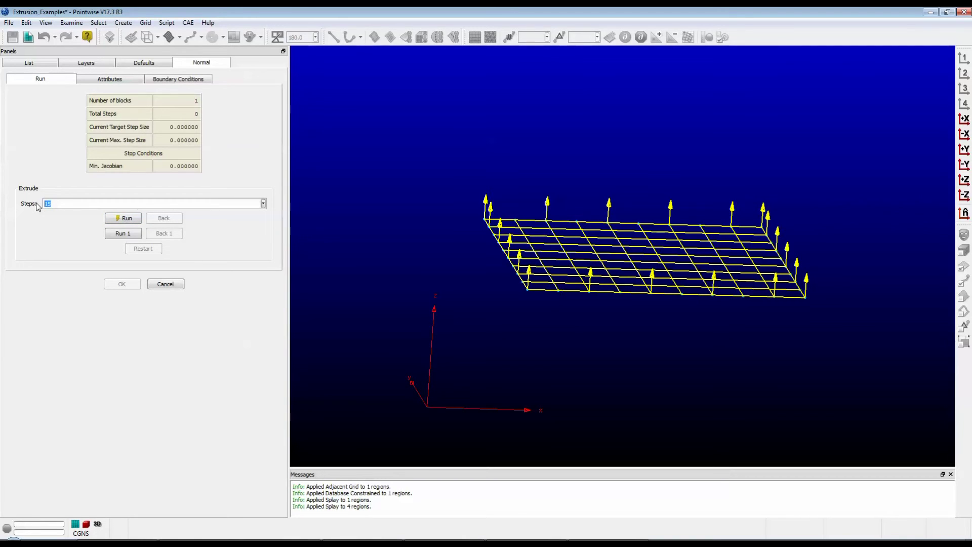
{"action": "left_click", "coordinate": [128, 219]}
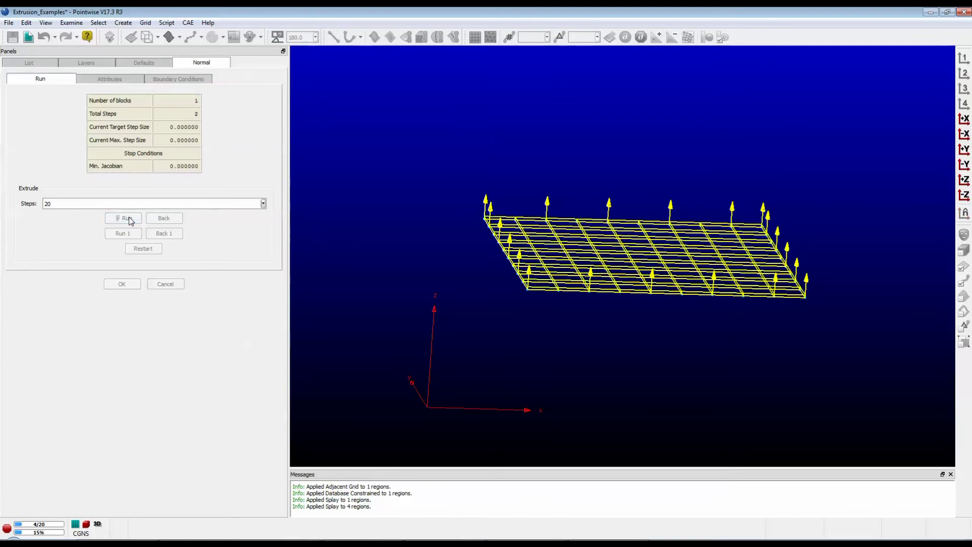
{"action": "right_click_drag", "start_coordinate": [511, 289], "coordinate": [624, 309]}
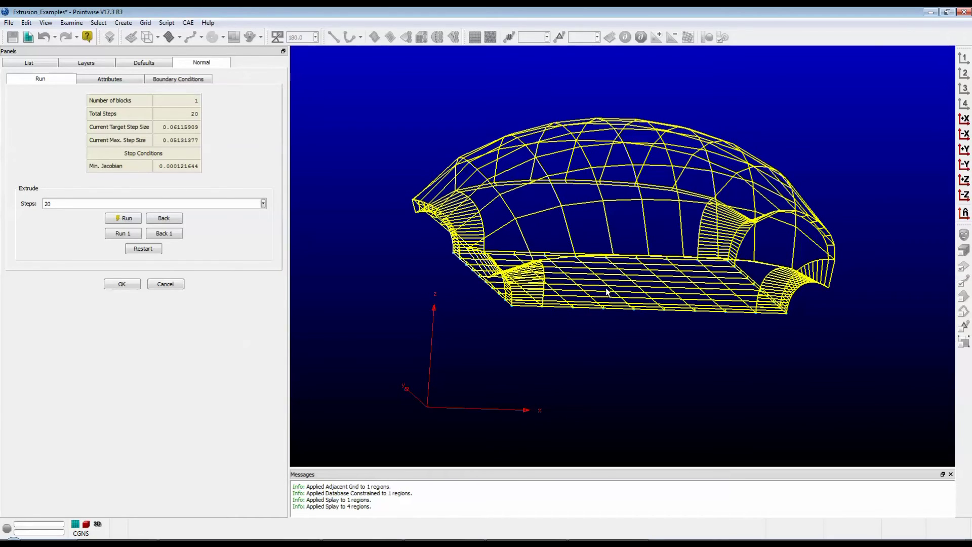
{"action": "right_click_drag", "start_coordinate": [591, 269], "coordinate": [577, 253]}
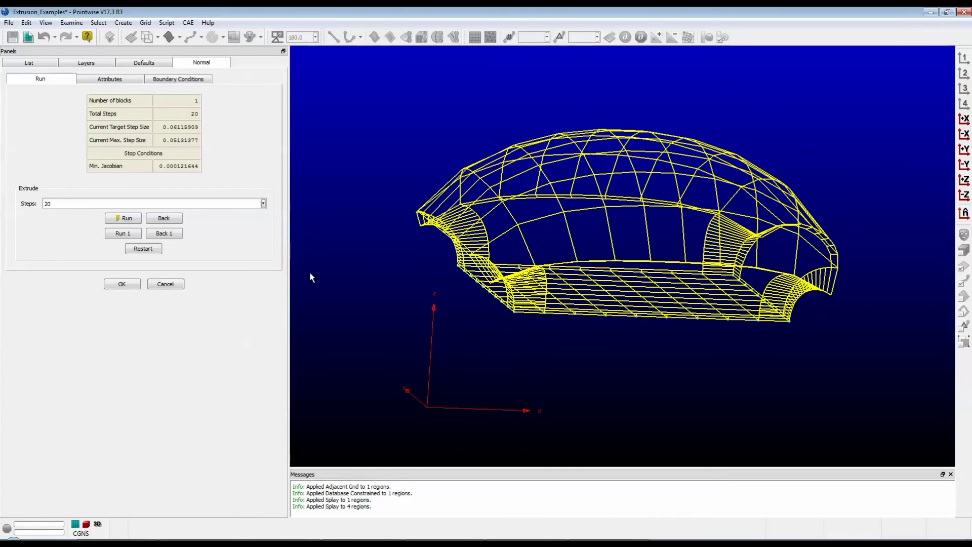
- Restart the extrusion and apply a Floating Z boundary condition to the domain's minimum-X edge
{"action": "left_click", "coordinate": [144, 249]}
{"action": "left_click", "coordinate": [192, 80]}
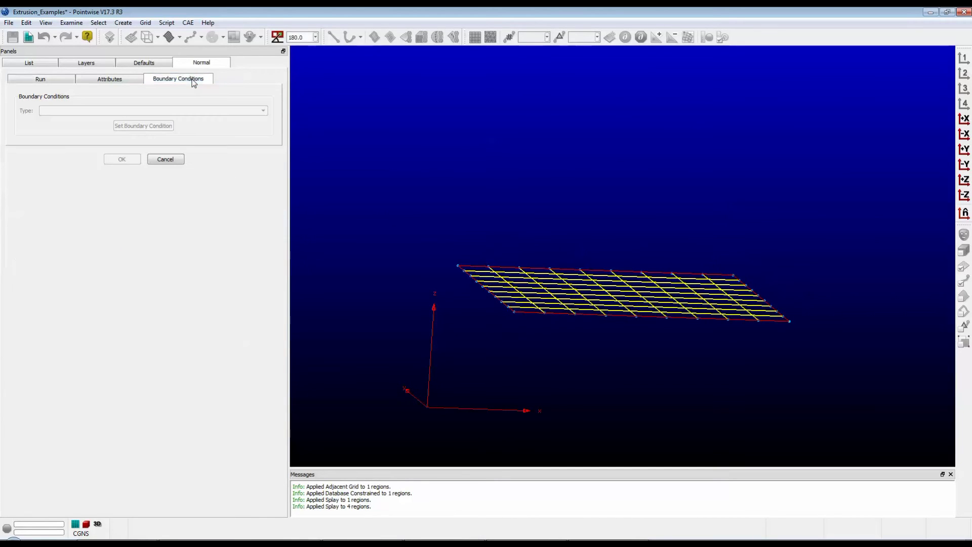
{"action": "left_click", "coordinate": [487, 291]}
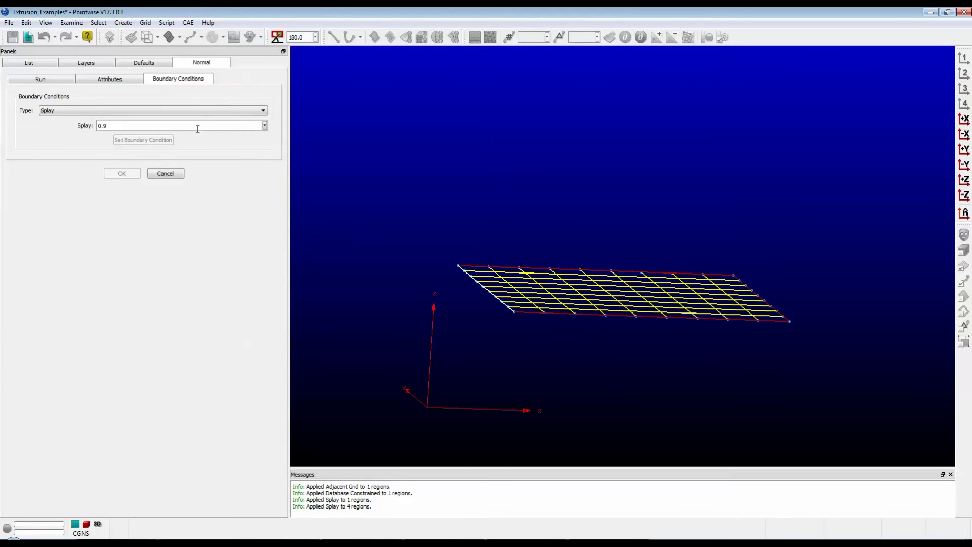
{"action": "left_click", "coordinate": [203, 111]}
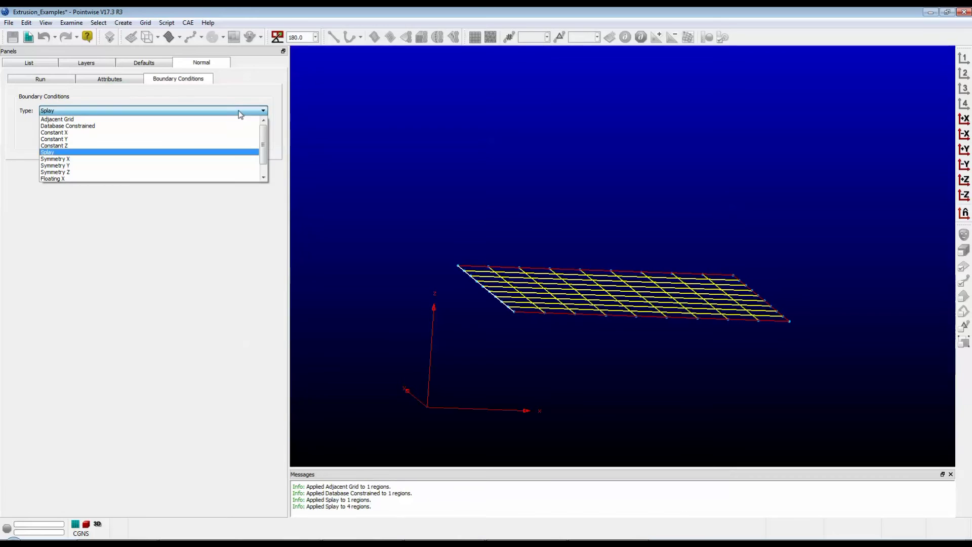
{"action": "scroll", "coordinate": [171, 152], "scroll_direction": "down", "scroll_amount": 1}
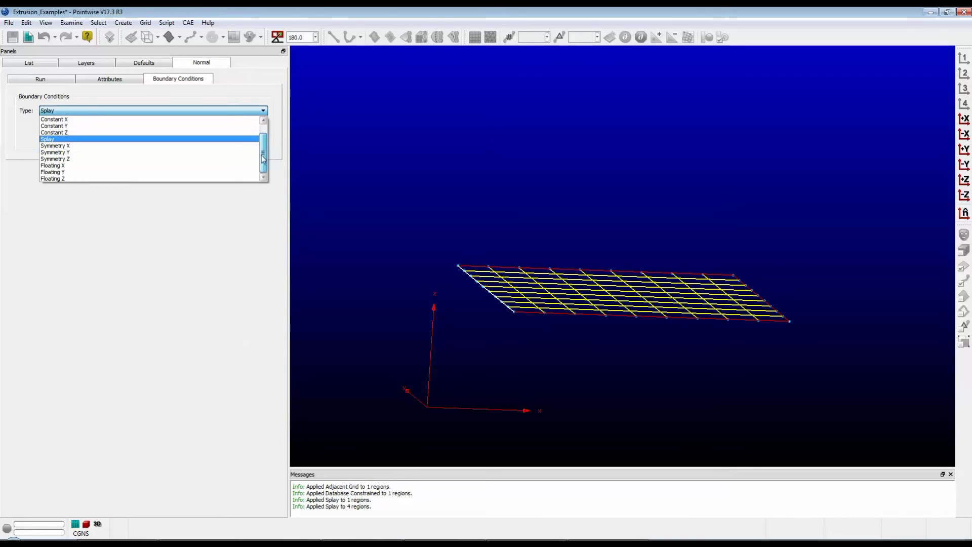
{"action": "left_click", "coordinate": [163, 178]}
{"action": "left_click", "coordinate": [154, 128]}
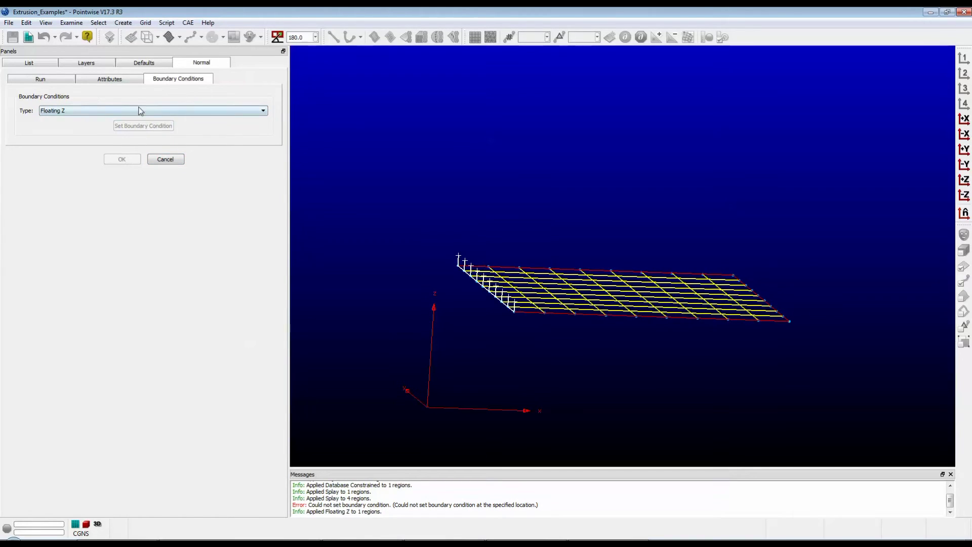
- Run the extrusion for 20 steps with the Floating Z edge and inspect the block's minimum-X side
{"action": "left_click", "coordinate": [60, 81]}
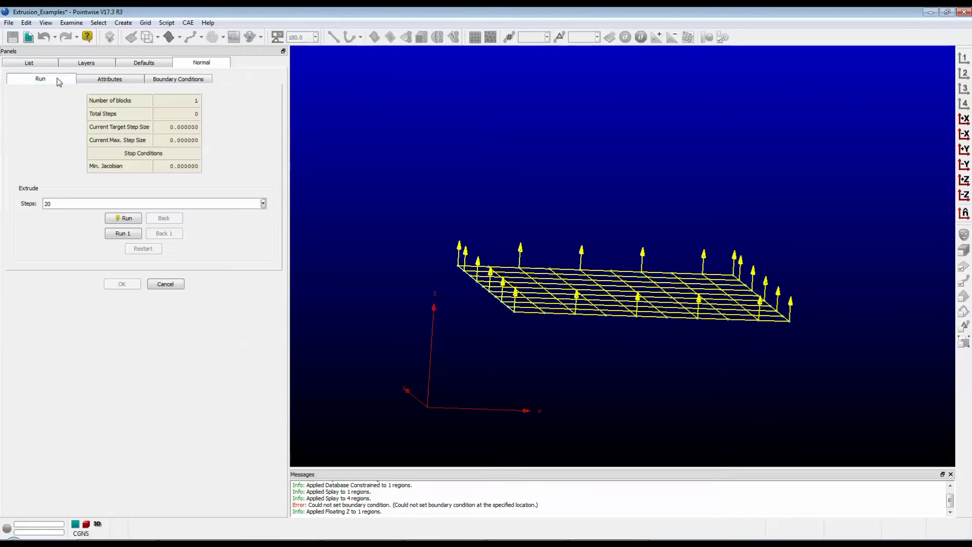
{"action": "left_click", "coordinate": [123, 221]}
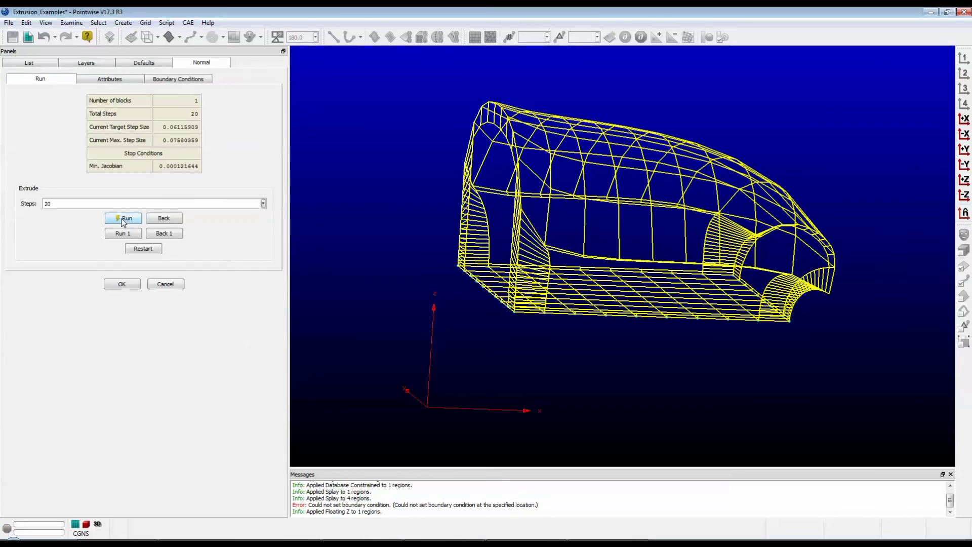
{"action": "right_click_drag", "start_coordinate": [533, 221], "coordinate": [589, 186]}
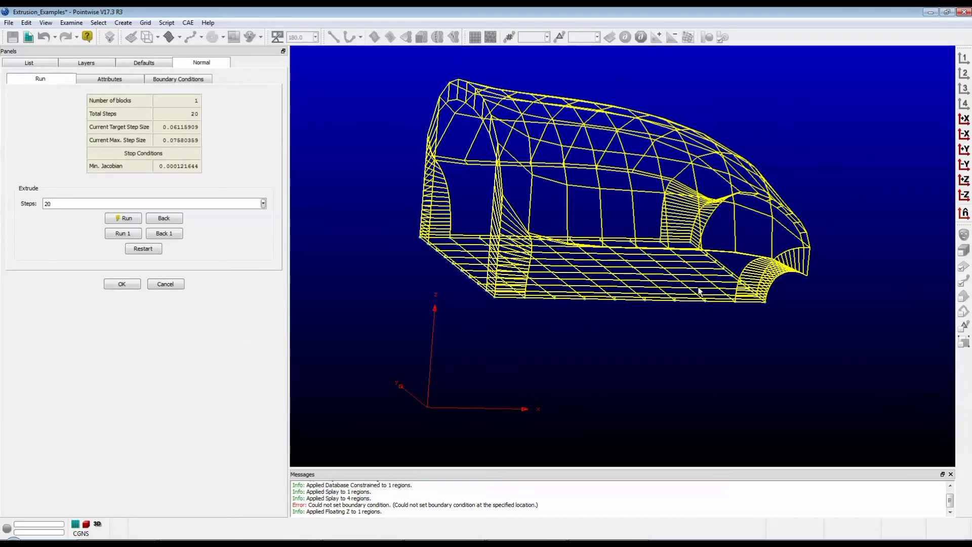
{"action": "right_click_drag", "start_coordinate": [711, 260], "coordinate": [628, 279]}
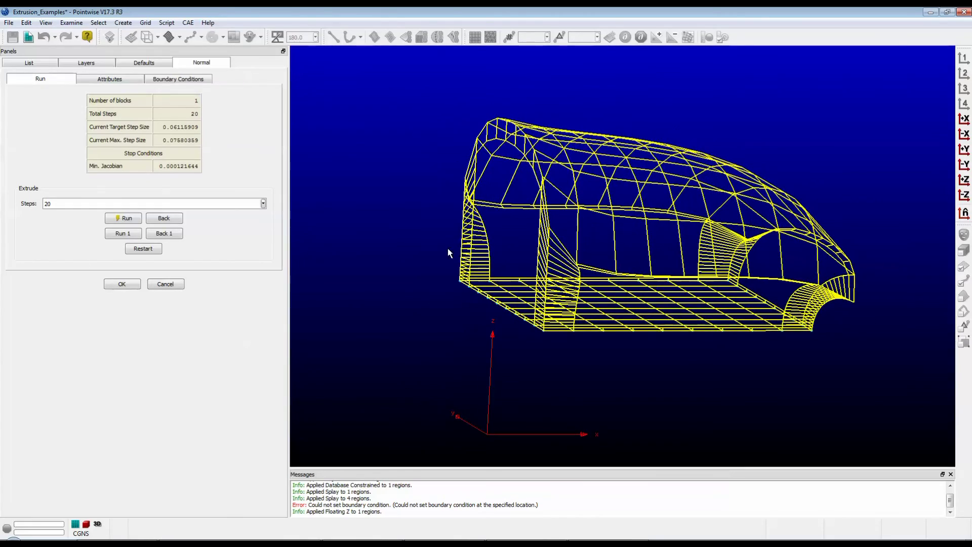
- Accept the extruded block, display all its domains as Shaded, and inspect the shape of the Floating Z face
{"action": "left_click", "coordinate": [122, 284]}
{"action": "right_click_drag", "start_coordinate": [418, 228], "coordinate": [393, 100]}
{"action": "left_click_drag", "start_coordinate": [387, 91], "coordinate": [825, 360]}
{"action": "left_click", "coordinate": [158, 37]}
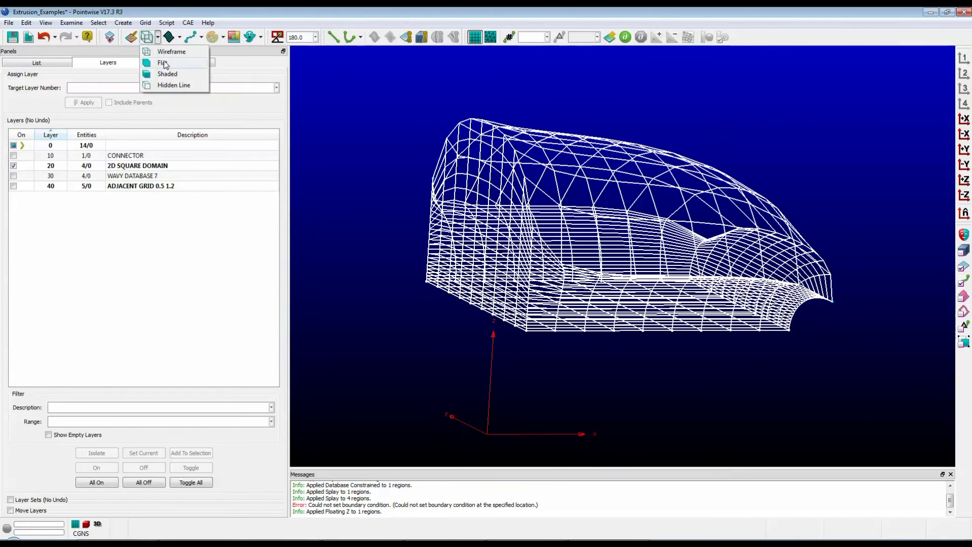
{"action": "left_click", "coordinate": [168, 74]}
{"action": "left_click", "coordinate": [385, 145]}
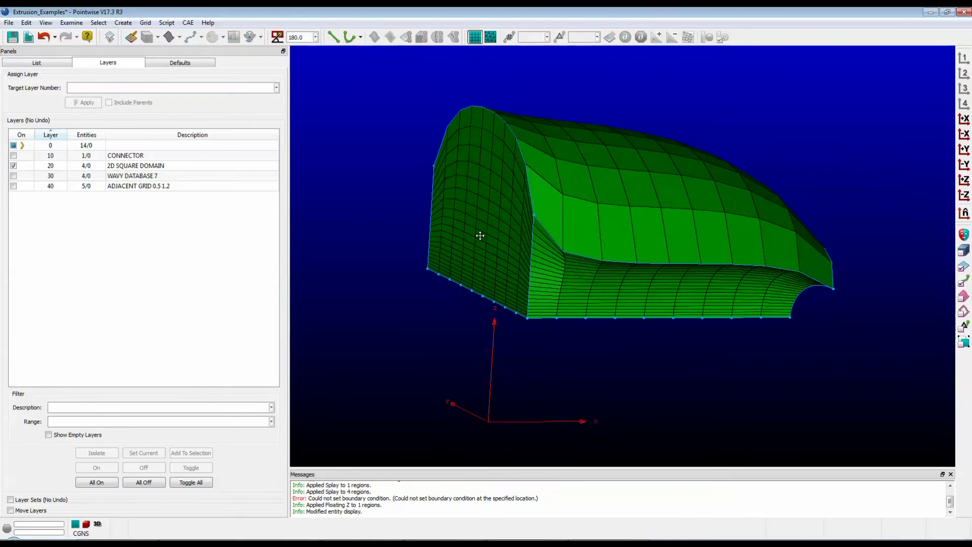
{"action": "right_click_drag", "start_coordinate": [477, 252], "coordinate": [455, 256]}
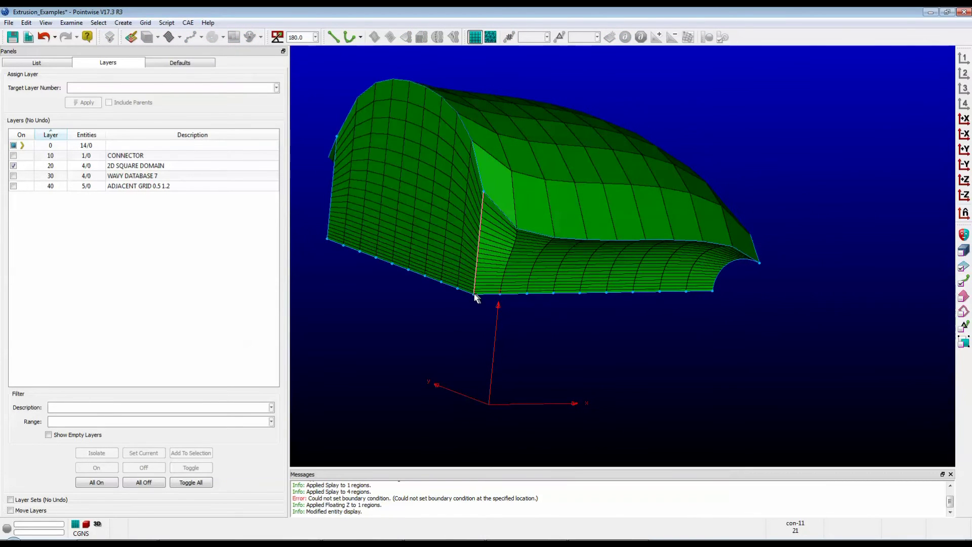
{"action": "mouse_move", "coordinate": [454, 294]}
{"action": "right_mouse_down"}
{"action": "mouse_move", "coordinate": [571, 318]}
{"action": "mouse_move", "coordinate": [377, 282]}
{"action": "mouse_move", "coordinate": [608, 330]}
{"action": "mouse_move", "coordinate": [597, 314]}
{"action": "mouse_move", "coordinate": [462, 295]}
{"action": "mouse_move", "coordinate": [474, 303]}
{"action": "mouse_move", "coordinate": [463, 291]}
{"action": "mouse_move", "coordinate": [508, 293]}
{"action": "mouse_move", "coordinate": [564, 315]}
{"action": "mouse_move", "coordinate": [560, 305]}
{"action": "mouse_move", "coordinate": [579, 306]}
{"action": "mouse_move", "coordinate": [471, 284]}
{"action": "mouse_move", "coordinate": [560, 308]}
{"action": "mouse_move", "coordinate": [482, 294]}
{"action": "mouse_move", "coordinate": [445, 280]}
{"action": "mouse_move", "coordinate": [493, 282]}
{"action": "mouse_move", "coordinate": [426, 253]}
{"action": "right_mouse_up"}
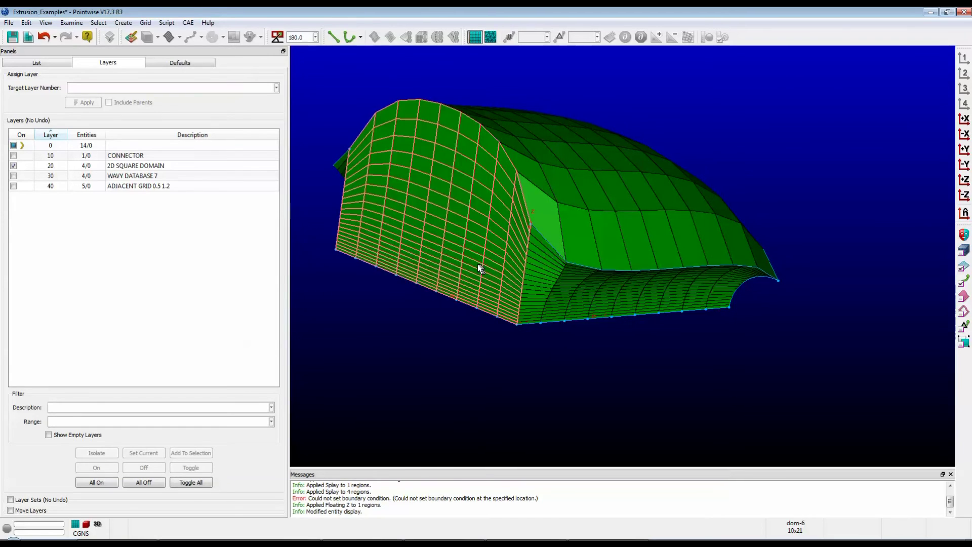
{"action": "right_click_drag", "start_coordinate": [567, 287], "coordinate": [430, 310]}
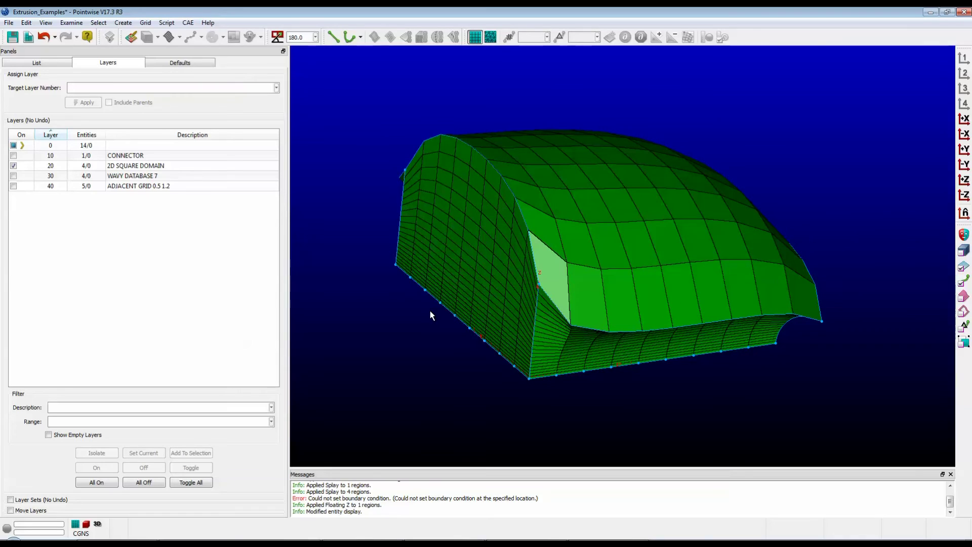
{"action": "right_click_drag", "start_coordinate": [430, 311], "coordinate": [442, 315]}
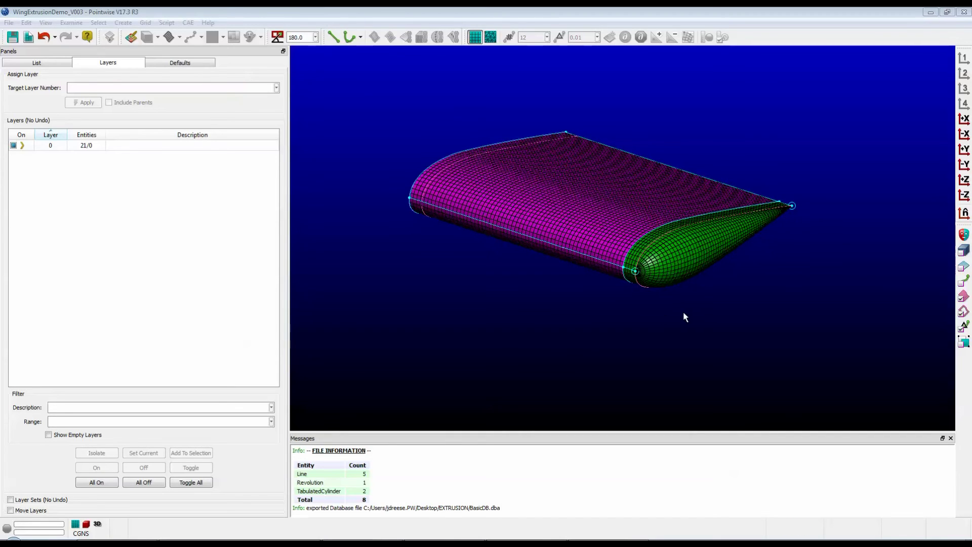
- Examine the wing model's rounded tip and its surface grid where it meets the wing
{"action": "right_click_drag", "start_coordinate": [704, 305], "coordinate": [682, 318]}
{"action": "scroll", "coordinate": [681, 311], "scroll_direction": "down", "scroll_amount": 1}
{"action": "scroll", "coordinate": [681, 313], "scroll_direction": "up", "scroll_amount": 3}
{"action": "scroll", "coordinate": [677, 304], "scroll_direction": "up", "scroll_amount": 4}
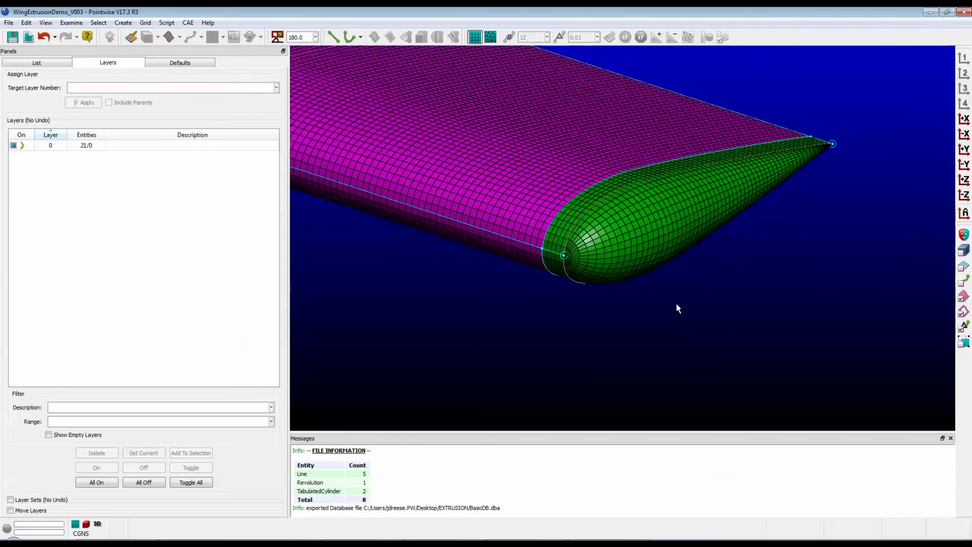
{"action": "right_click_drag", "start_coordinate": [669, 291], "coordinate": [708, 317], "text": "ctrl"}
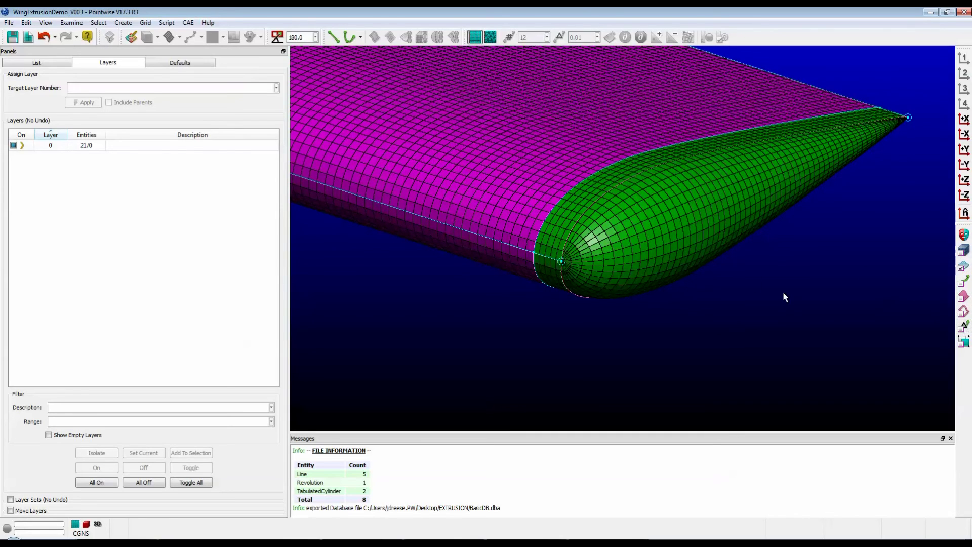
{"action": "left_click", "coordinate": [654, 227]}
{"action": "right_click_drag", "start_coordinate": [742, 276], "coordinate": [734, 329]}
{"action": "left_click", "coordinate": [733, 329]}
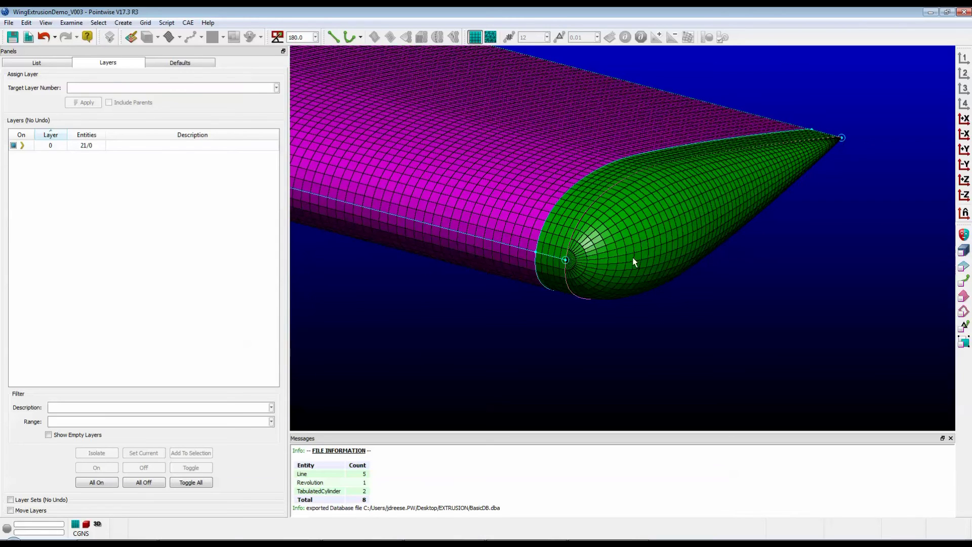
{"action": "right_click_drag", "start_coordinate": [660, 334], "coordinate": [651, 311]}
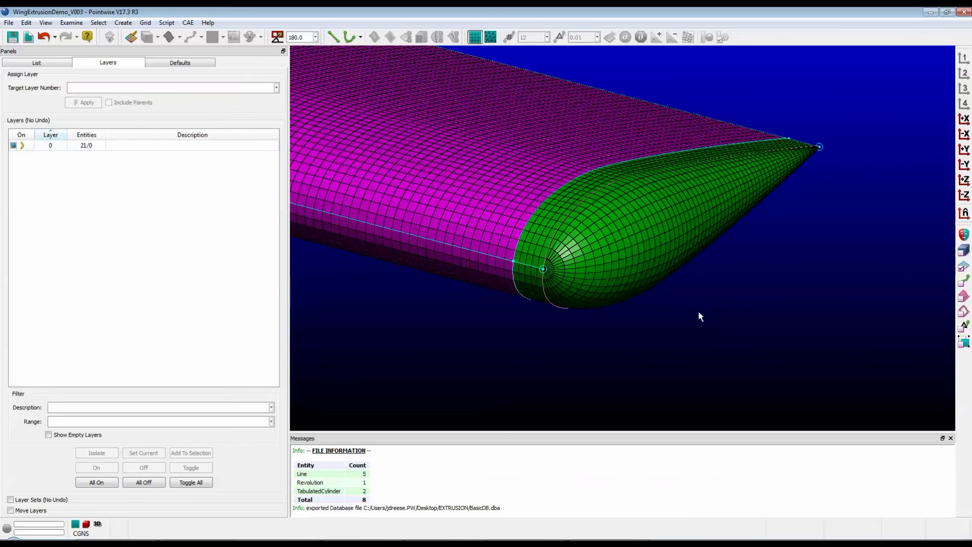
- Start a normal extrusion from the green wing-tip domain
{"action": "left_click", "coordinate": [639, 240]}
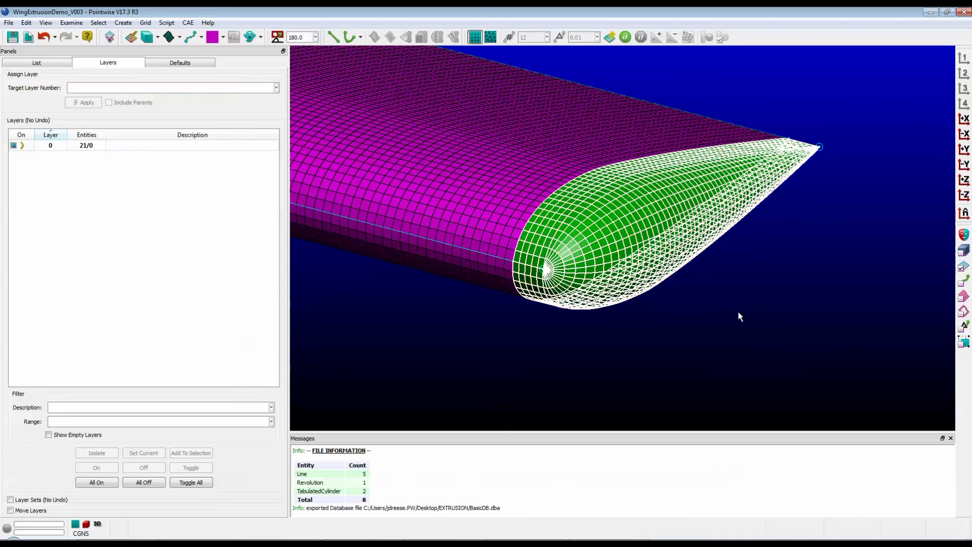
{"action": "right_click_drag", "start_coordinate": [737, 315], "coordinate": [810, 319]}
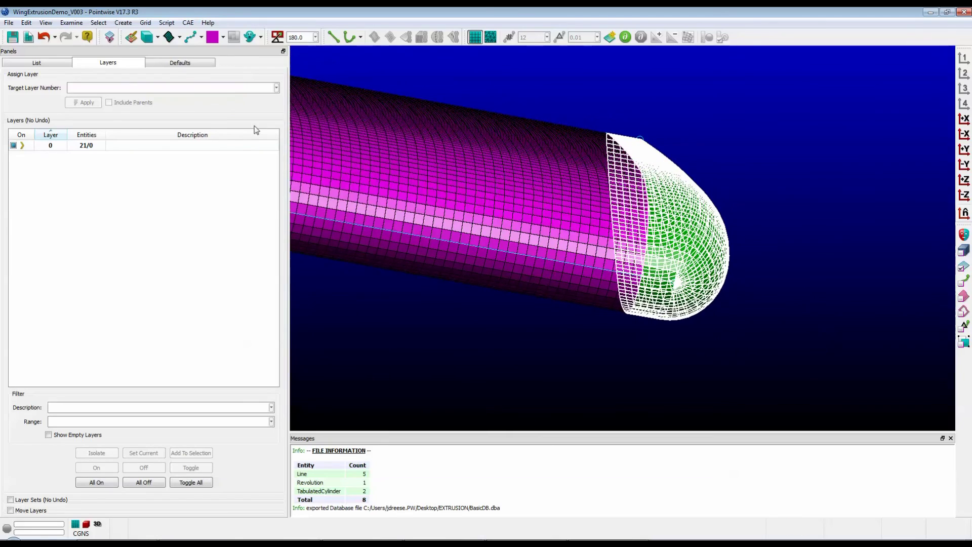
{"action": "left_click", "coordinate": [133, 26]}
{"action": "mouse_move", "coordinate": [152, 84]}
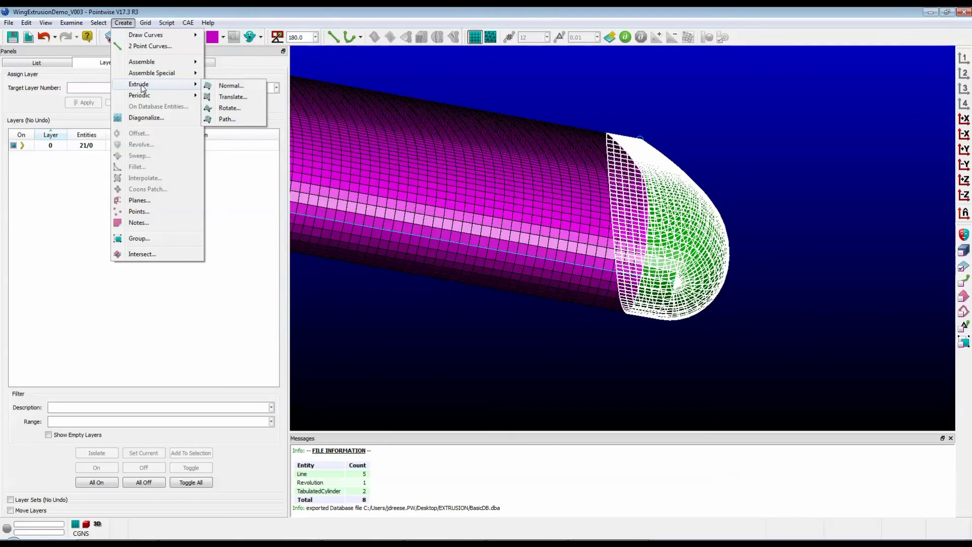
{"action": "left_click", "coordinate": [228, 86]}
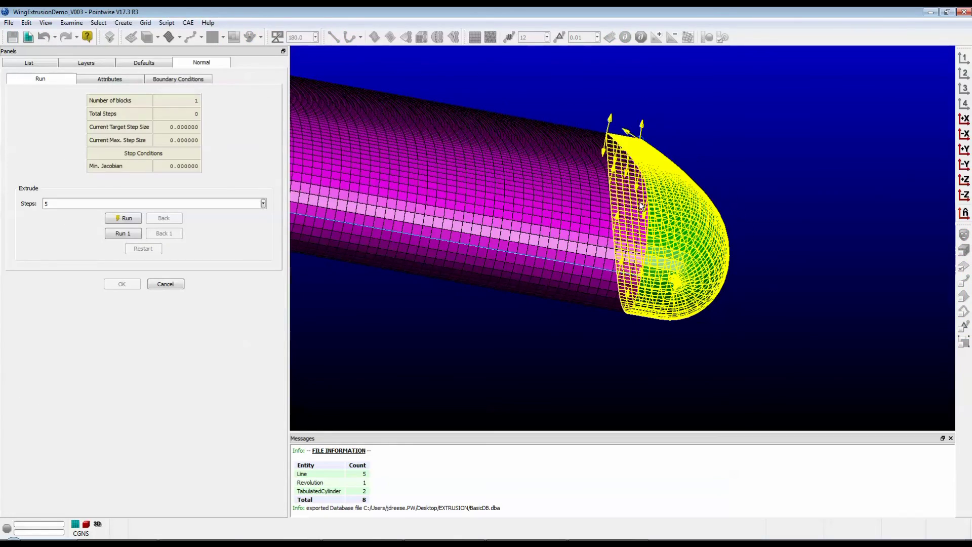
- Flip the wing-tip extrusion's orientation so its direction arrows point outward from the surface
{"action": "scroll", "coordinate": [639, 208], "scroll_direction": "up", "scroll_amount": 5}
{"action": "scroll", "coordinate": [641, 206], "scroll_direction": "down", "scroll_amount": 3}
{"action": "scroll", "coordinate": [640, 206], "scroll_direction": "down", "scroll_amount": 2}
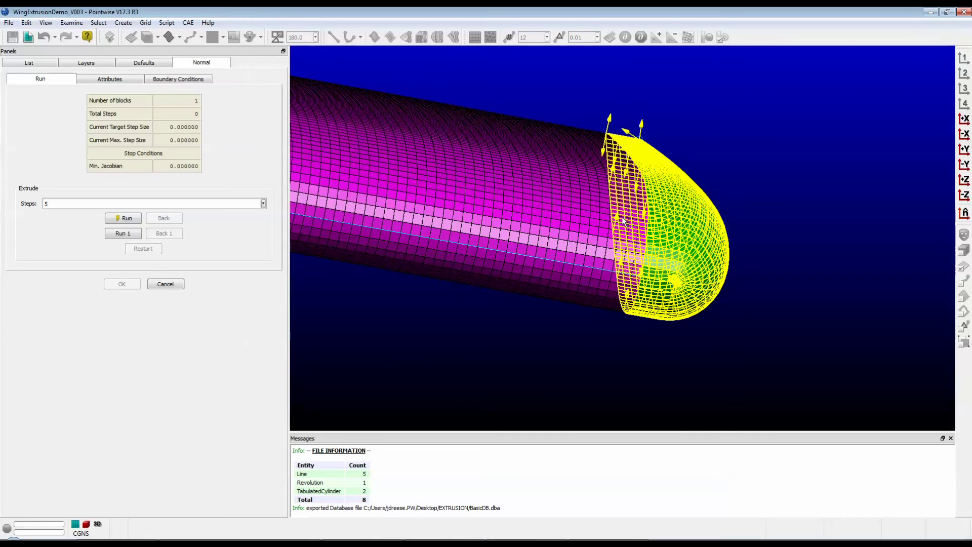
{"action": "left_click", "coordinate": [110, 79]}
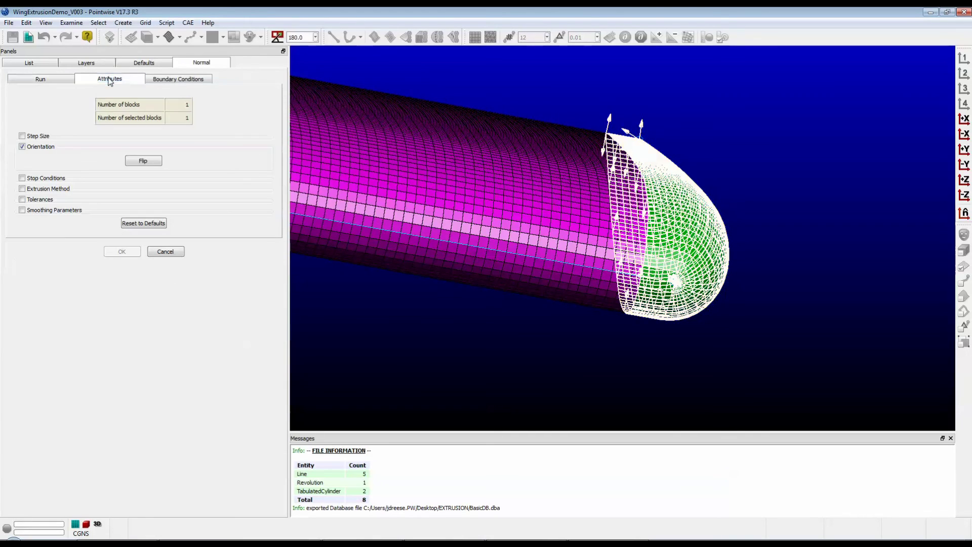
{"action": "left_click", "coordinate": [144, 161]}
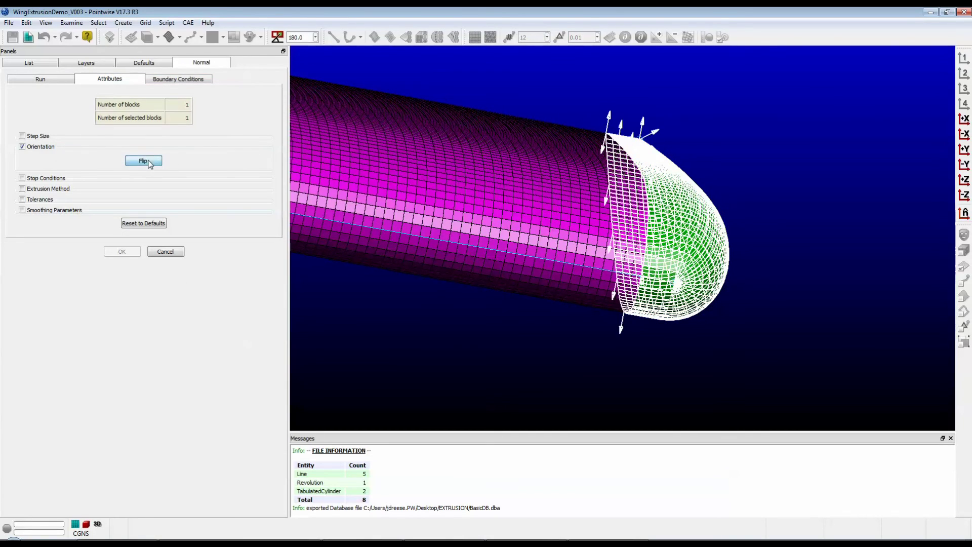
{"action": "right_click_drag", "start_coordinate": [488, 178], "coordinate": [621, 218]}
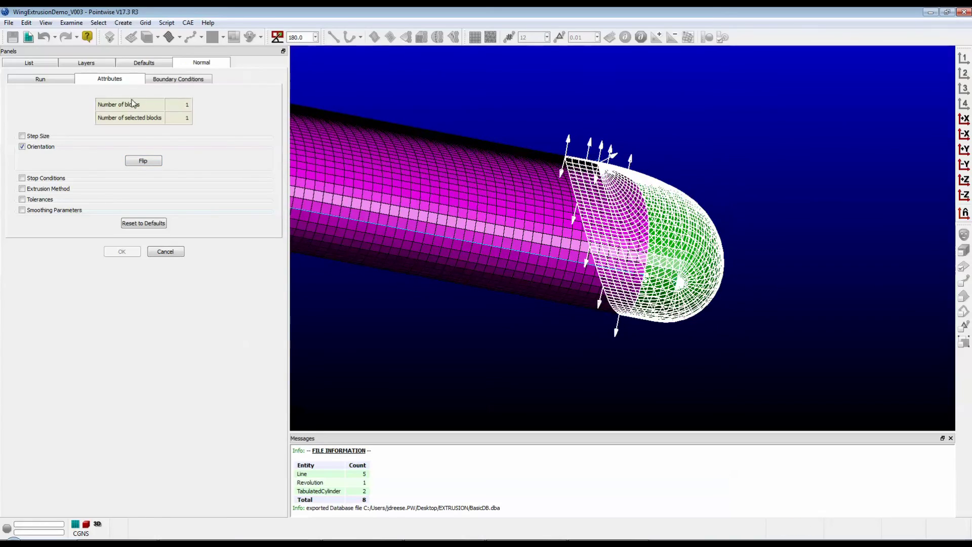
{"action": "right_click_drag", "start_coordinate": [489, 196], "coordinate": [524, 201], "text": "ctrl"}
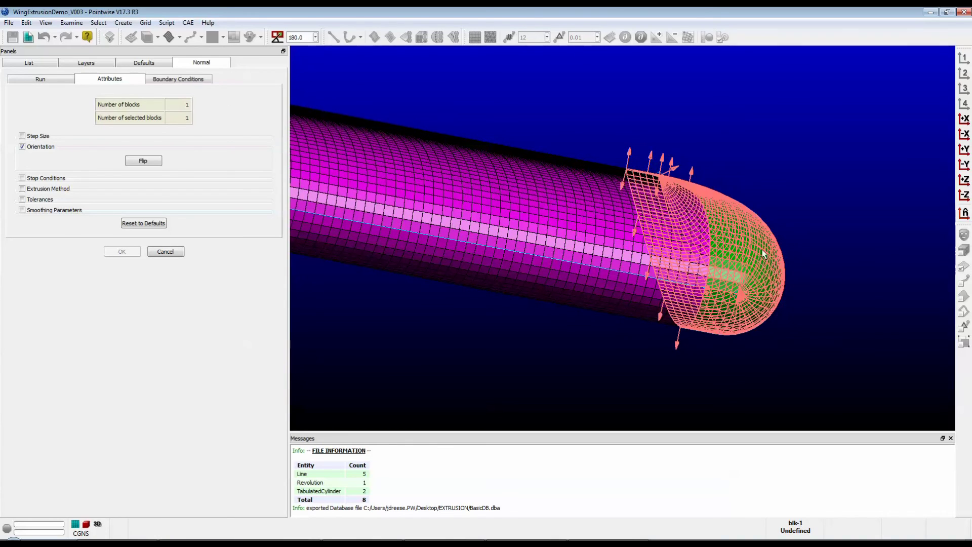
- Check the boundary condition type on the wing-tip domain's edge where it meets the wing
{"action": "left_click", "coordinate": [192, 80]}
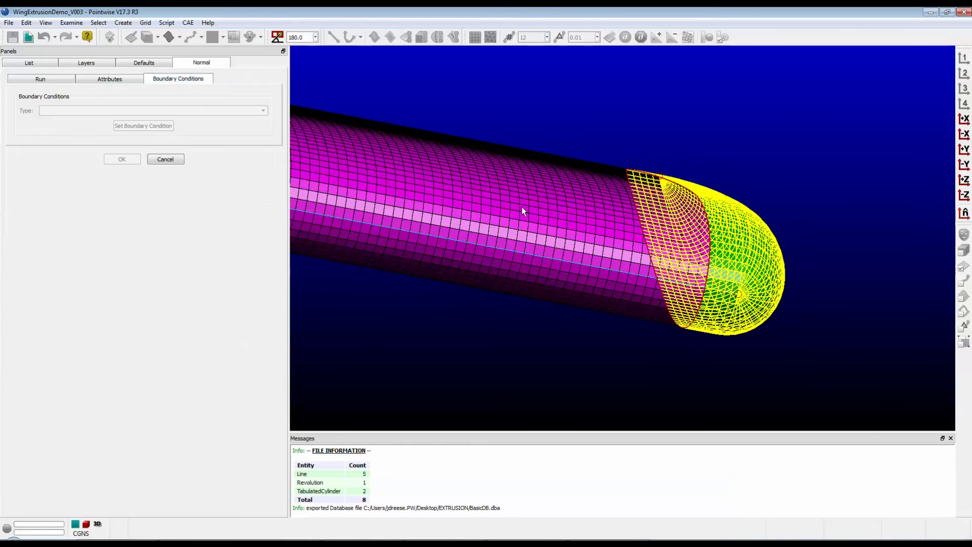
{"action": "left_click", "coordinate": [703, 215]}
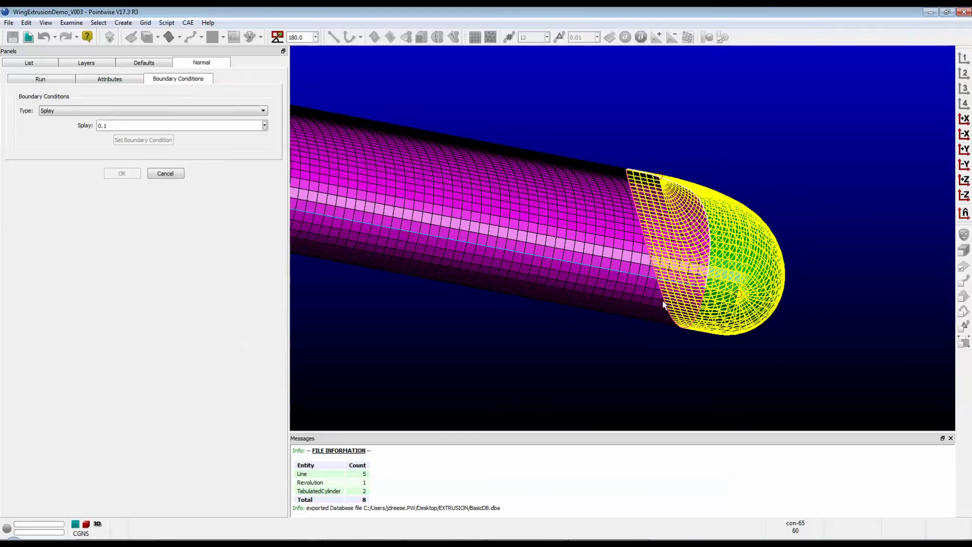
{"action": "right_click_drag", "start_coordinate": [662, 304], "coordinate": [753, 306]}
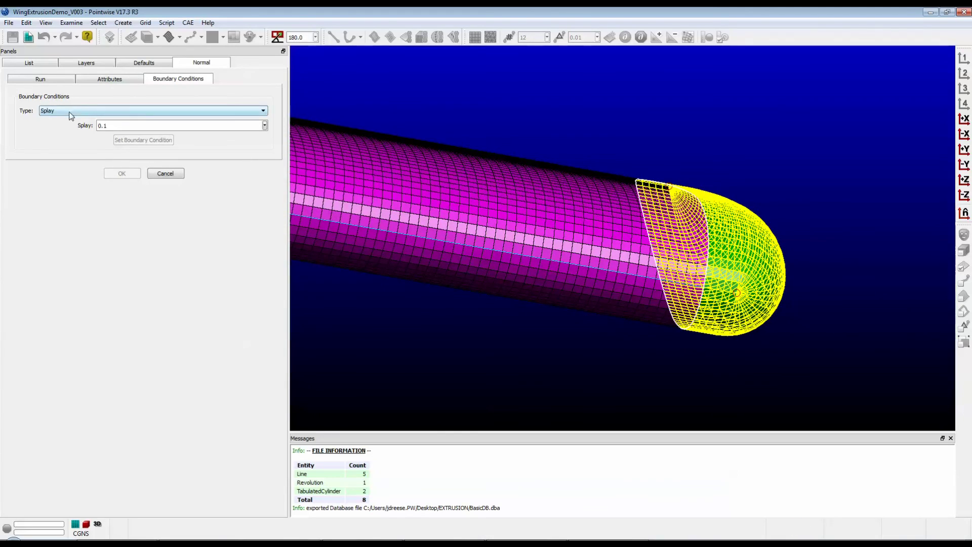
- Run the wing-tip extrusion for 8 steps and inspect the extruded block around the tip and its junction with the wing
{"action": "left_click", "coordinate": [54, 80]}
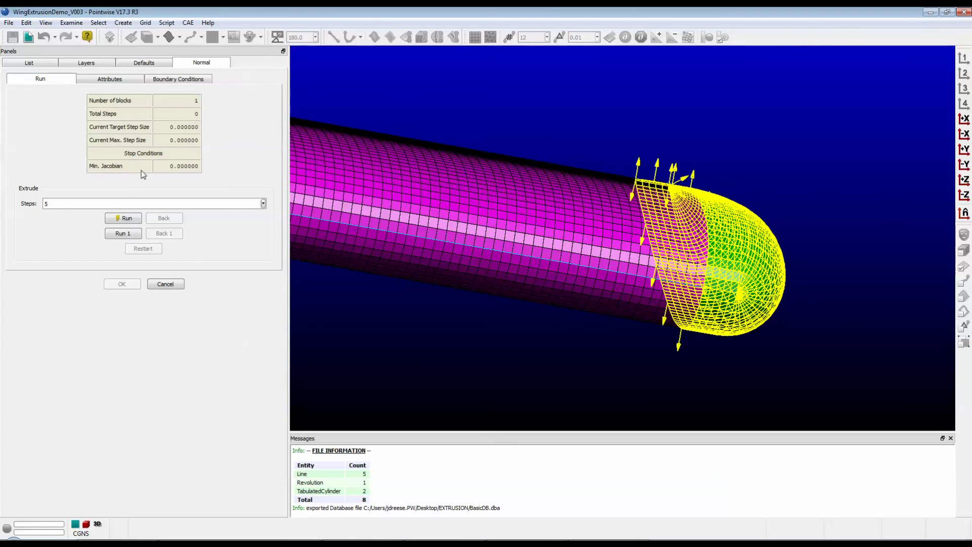
{"action": "double_click", "coordinate": [67, 203]}
{"action": "left_click", "coordinate": [128, 221]}
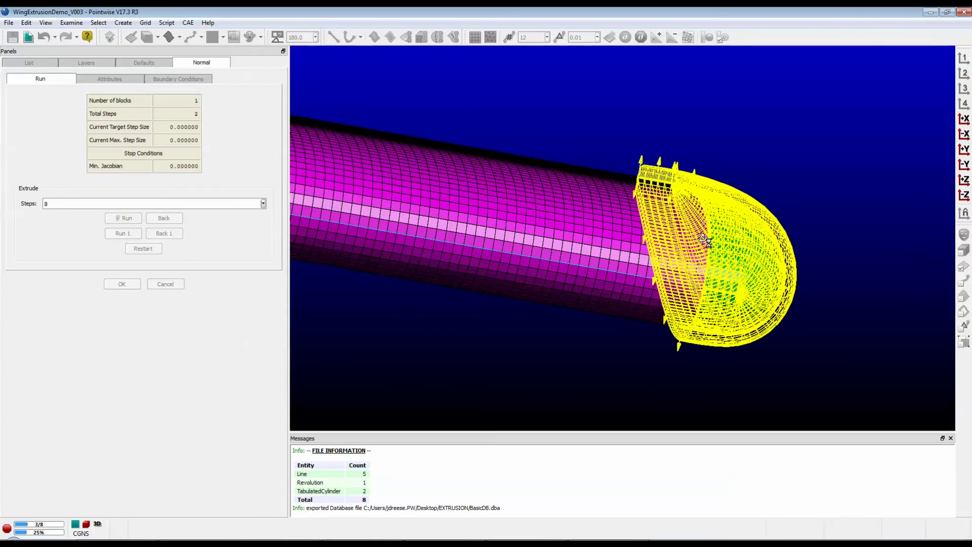
{"action": "right_click_drag", "start_coordinate": [670, 241], "coordinate": [610, 267]}
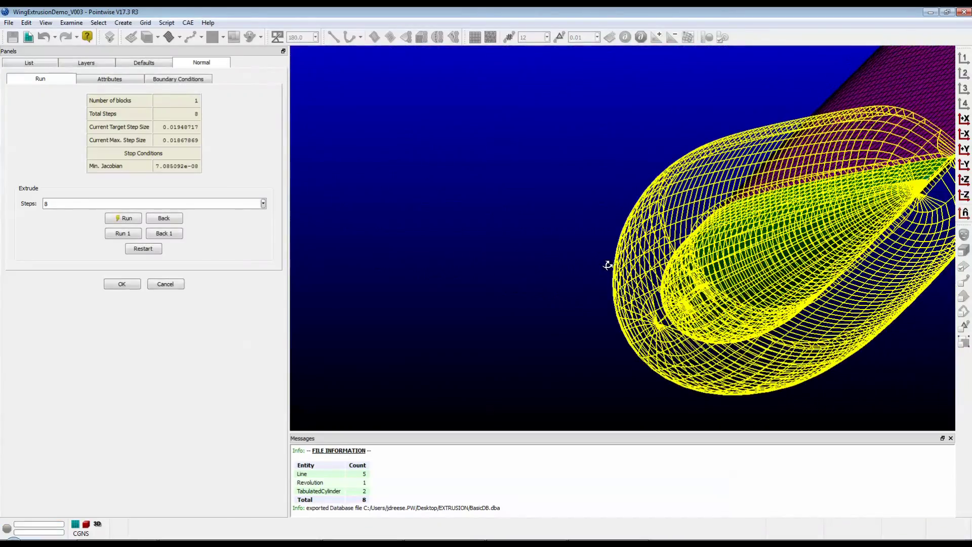
{"action": "right_click_drag", "start_coordinate": [834, 237], "coordinate": [663, 252]}
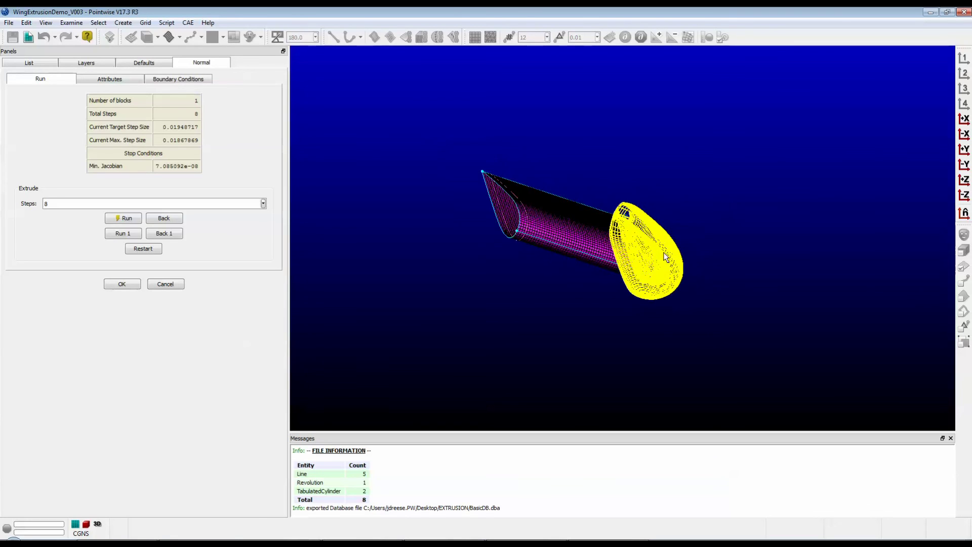
{"action": "scroll", "coordinate": [663, 252], "scroll_direction": "up", "scroll_amount": 2}
{"action": "right_click_drag", "start_coordinate": [329, 243], "coordinate": [506, 263]}
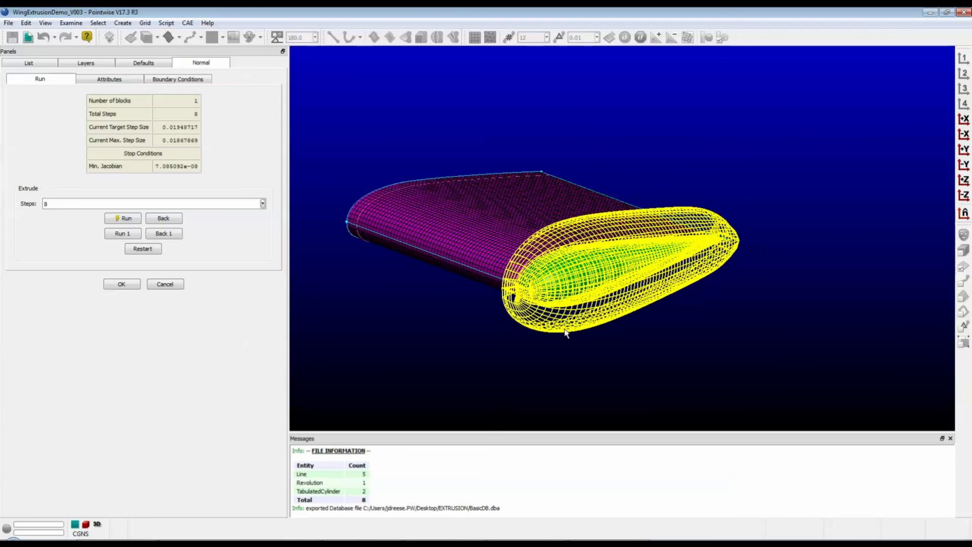
{"action": "right_click_drag", "start_coordinate": [574, 350], "coordinate": [600, 337]}
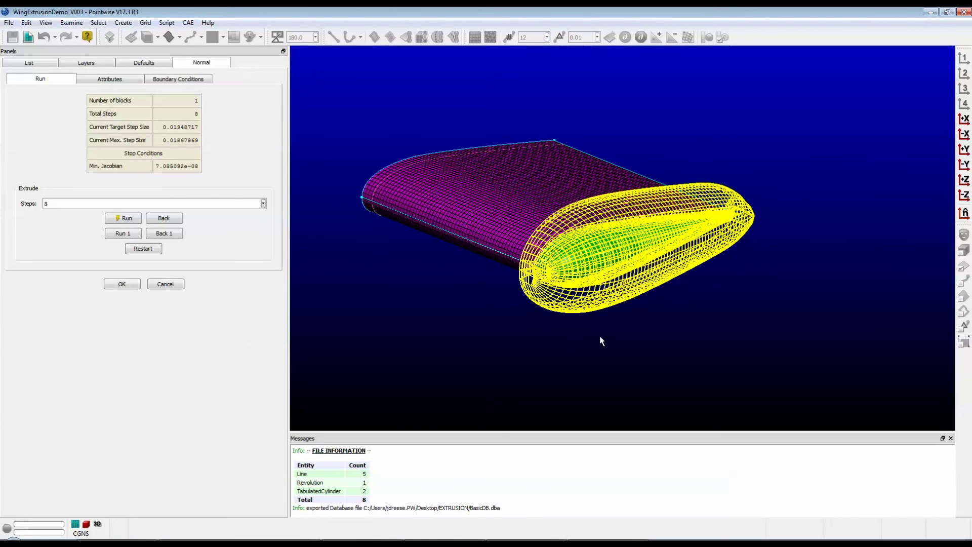